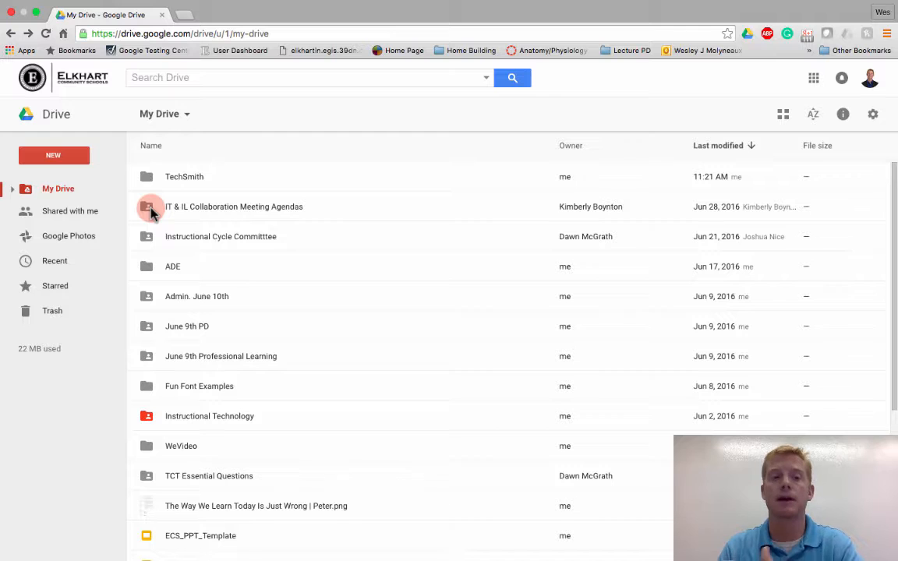
Create a new blank Google Docs document in My Drive
{"action": "left_click", "coordinate": [59, 157]}
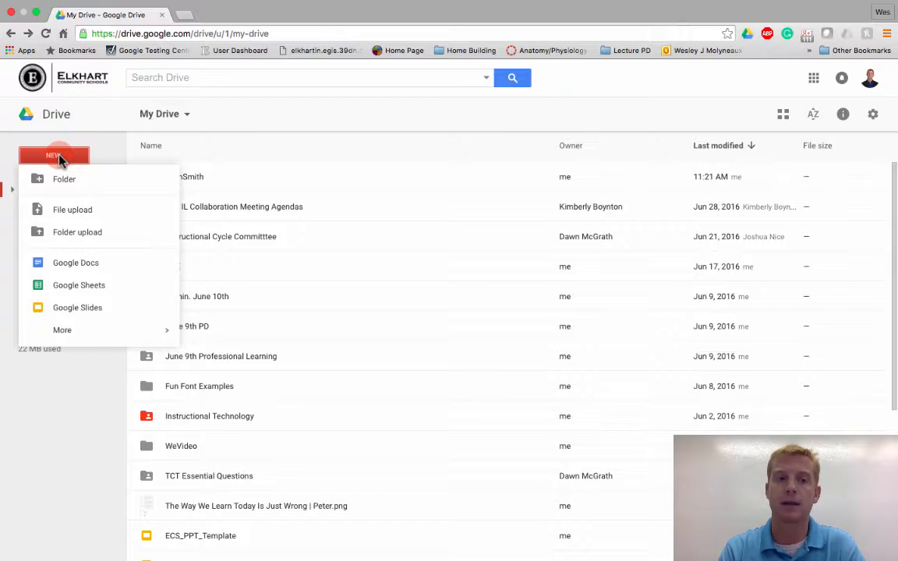
{"action": "left_click", "coordinate": [66, 266]}
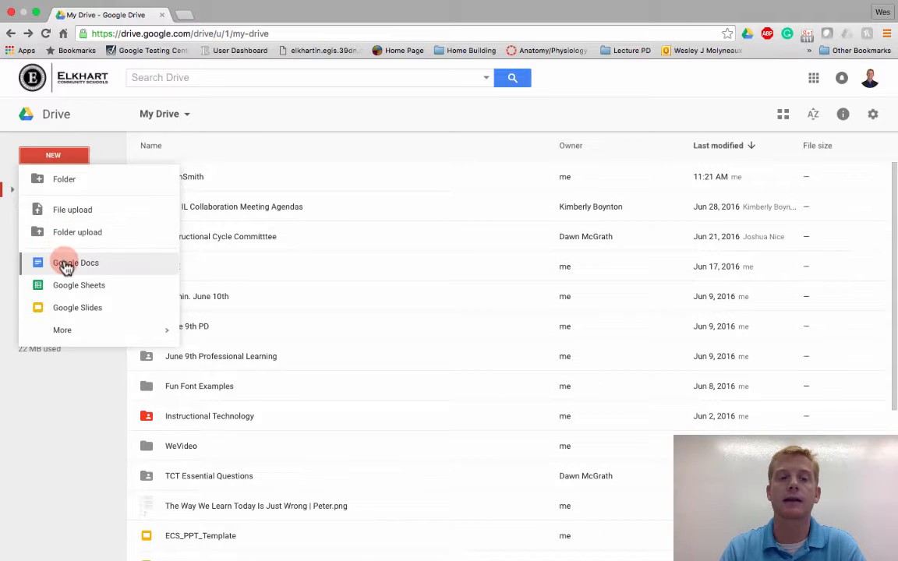
{"action": "left_click", "coordinate": [66, 266]}
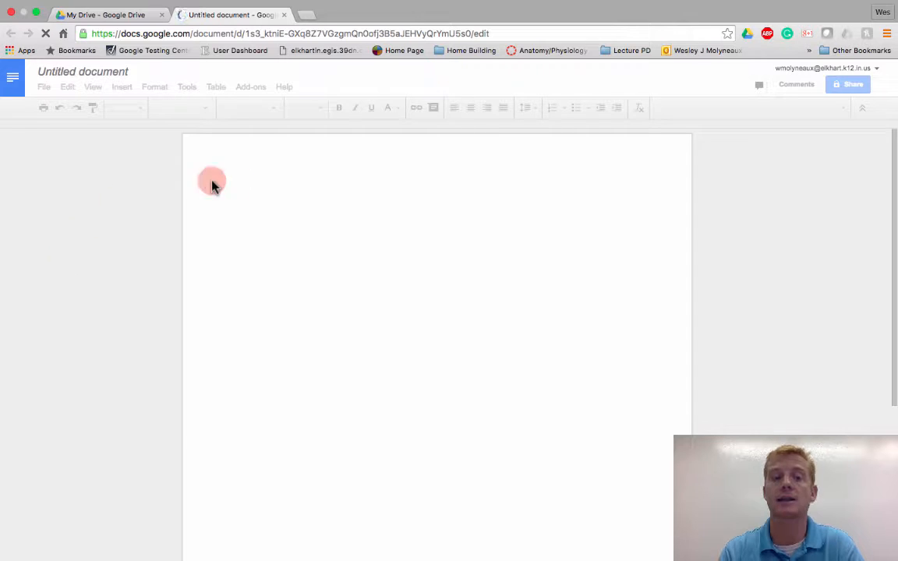
Enter "Sharing" as the document's body text and accept it as the document title
{"action": "left_click", "coordinate": [251, 199]}
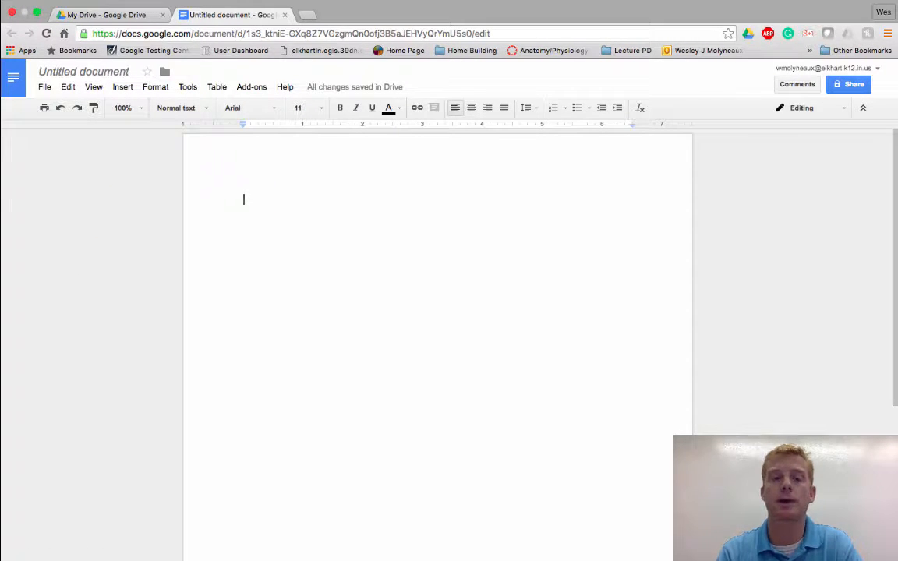
{"action": "type", "text": "Sharing"}
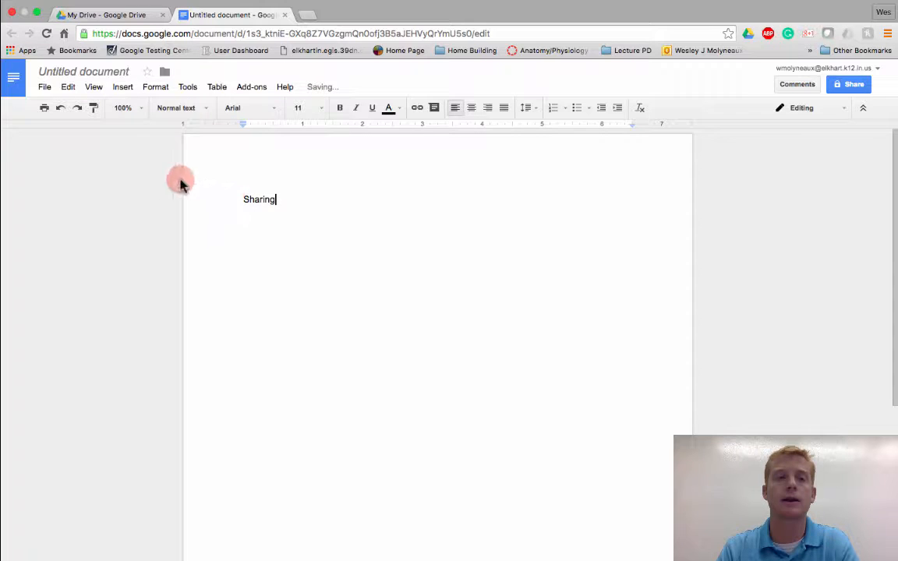
{"action": "left_click", "coordinate": [99, 73]}
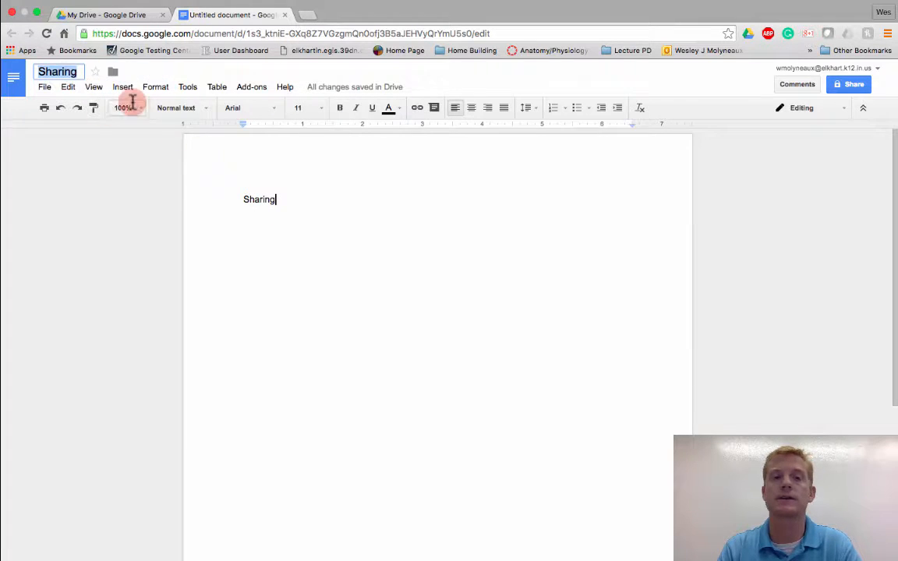
{"action": "left_click", "coordinate": [284, 176]}
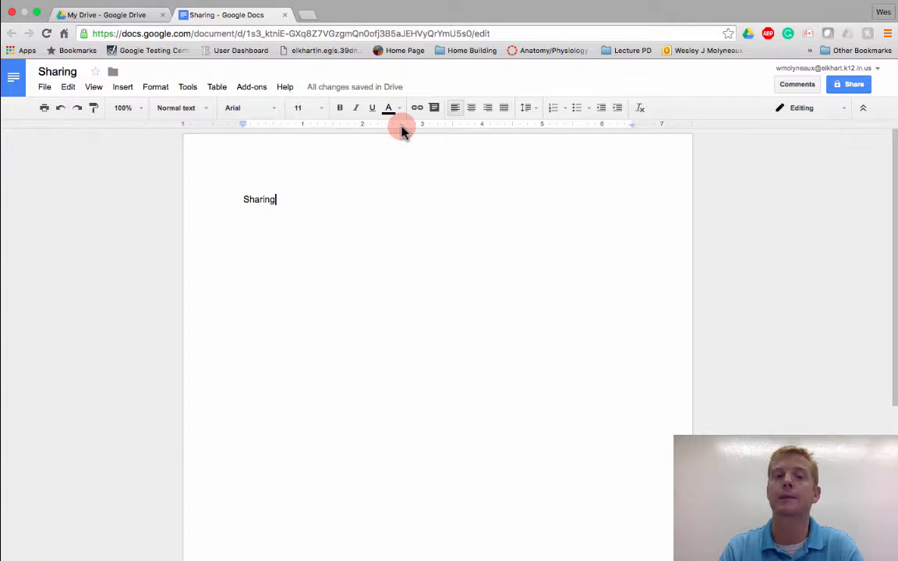
Start sharing the document with a colleague, adding the note "Please take a look at this document"
{"action": "left_click", "coordinate": [850, 88]}
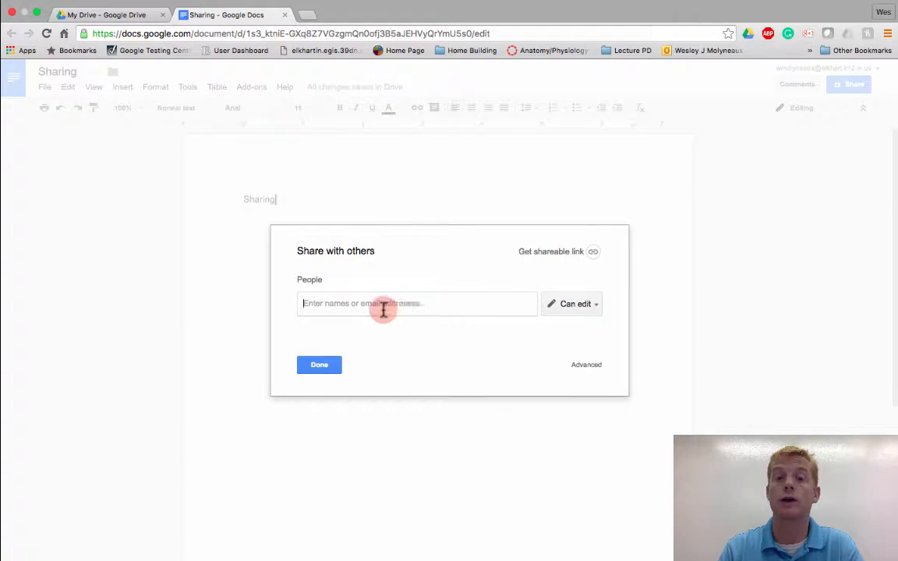
{"action": "type", "text": "lu"}
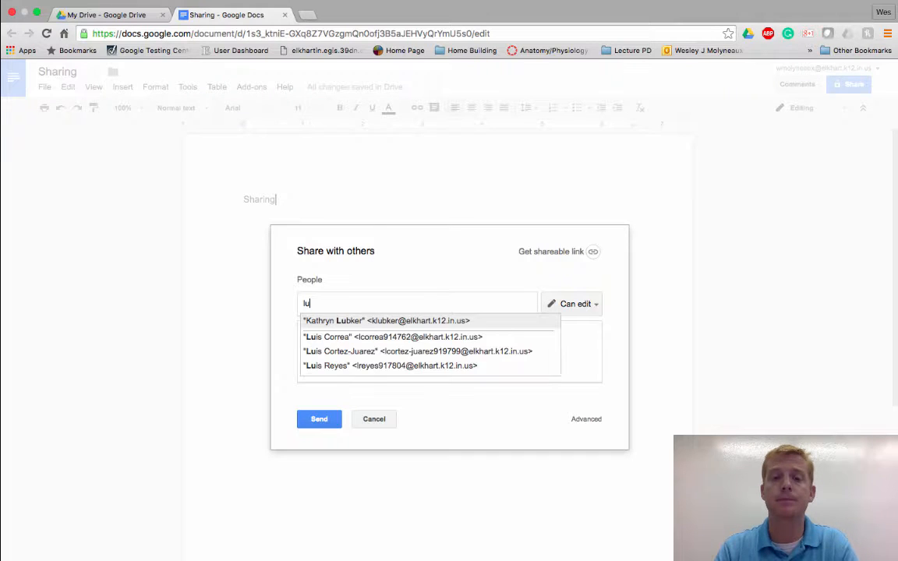
{"action": "left_click", "coordinate": [334, 321]}
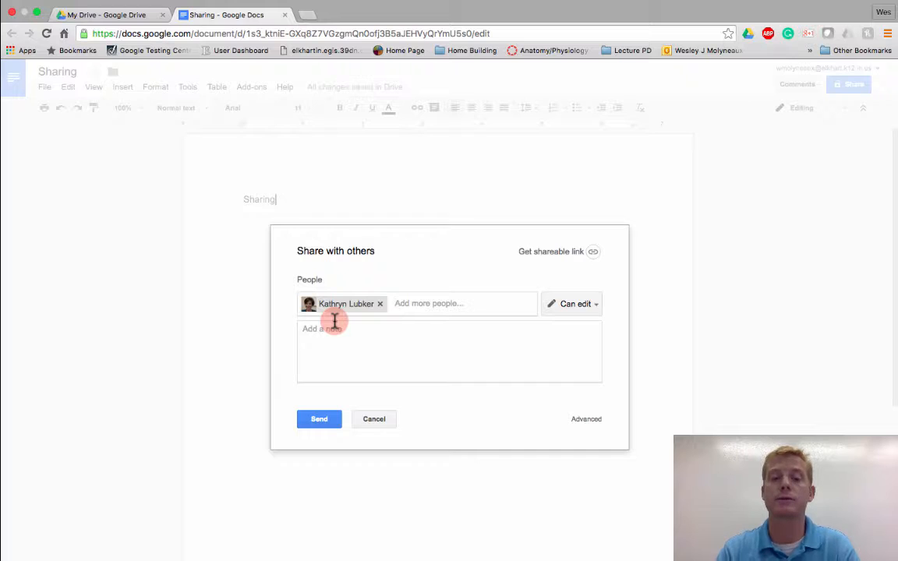
{"action": "left_click", "coordinate": [328, 336]}
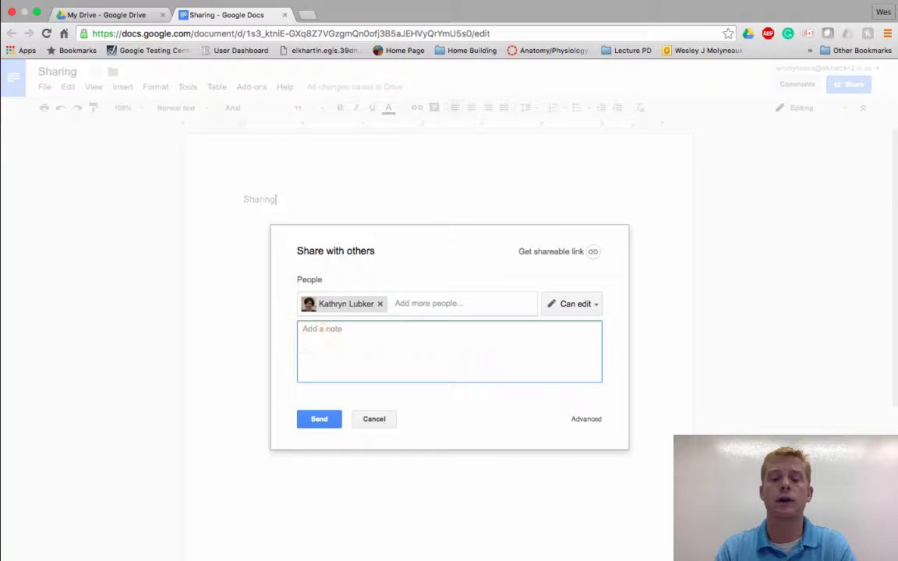
{"action": "type", "text": "Please take a look"}
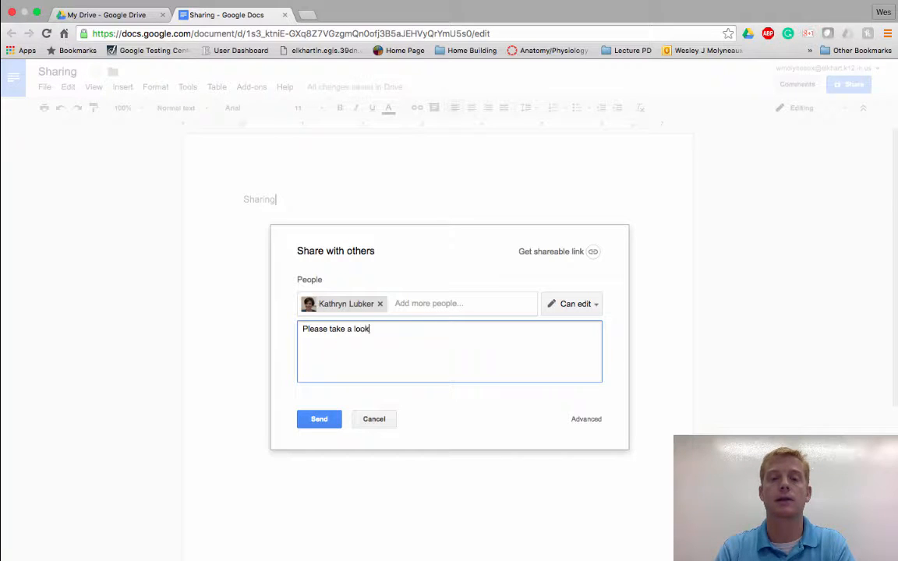
{"action": "type", "text": " at this document"}
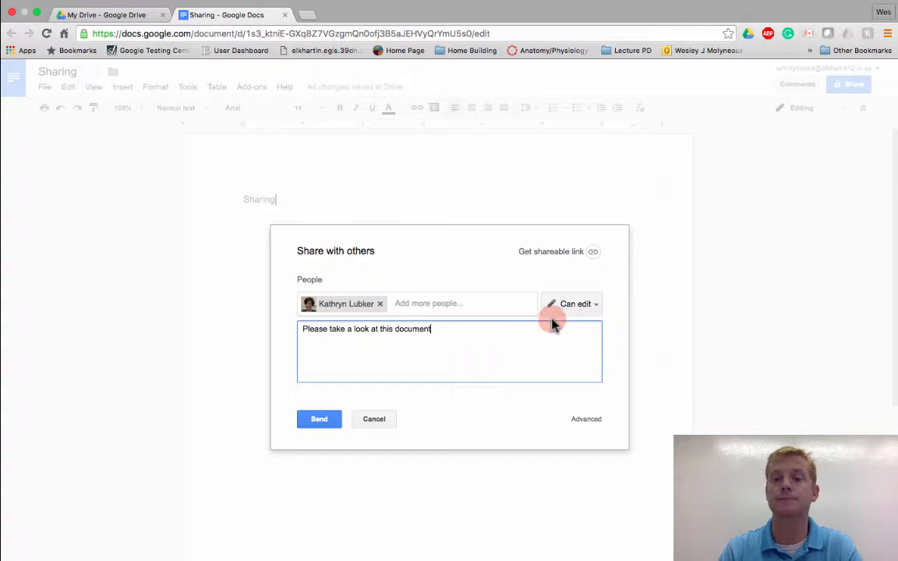
Review the edit, comment and view permission options, and remove the colleague from the document's invitation
{"action": "left_click", "coordinate": [589, 306]}
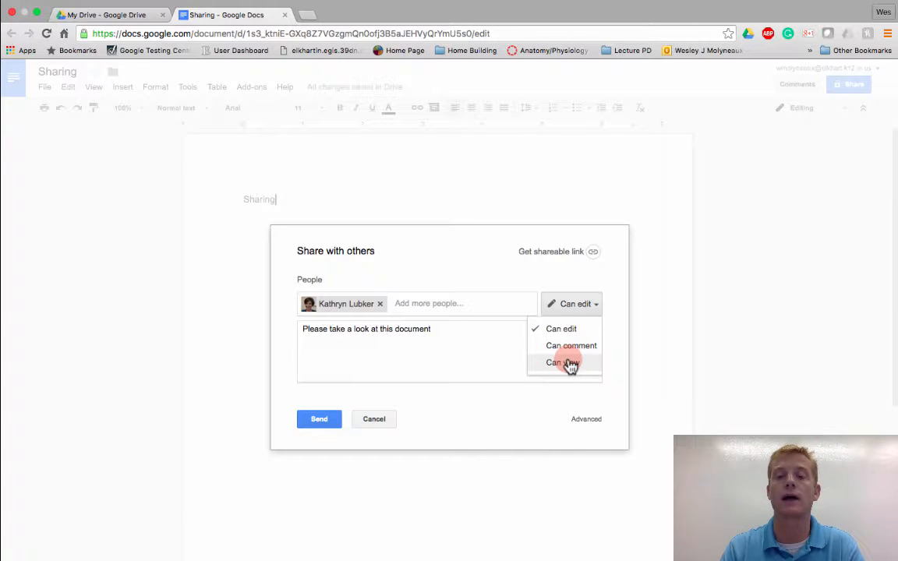
{"action": "left_click", "coordinate": [397, 303]}
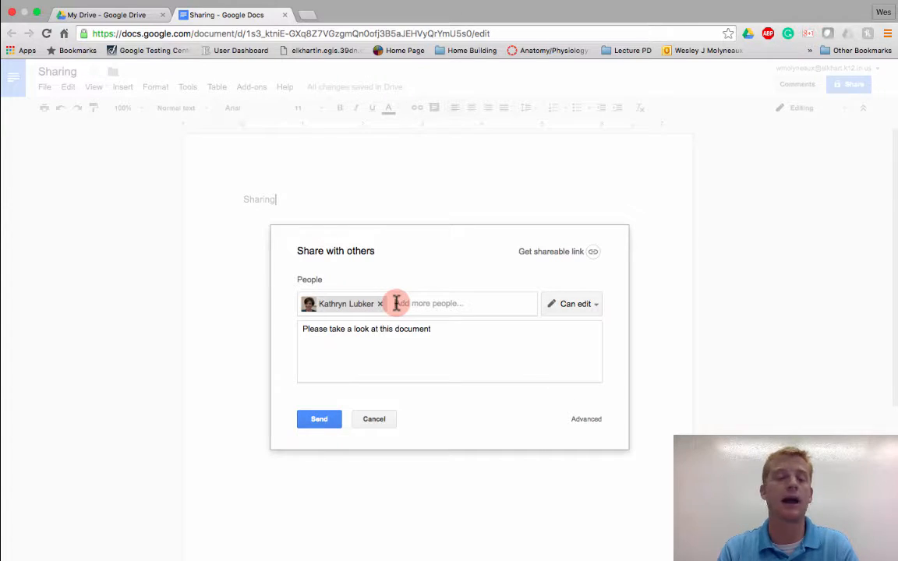
{"action": "left_click", "coordinate": [381, 303]}
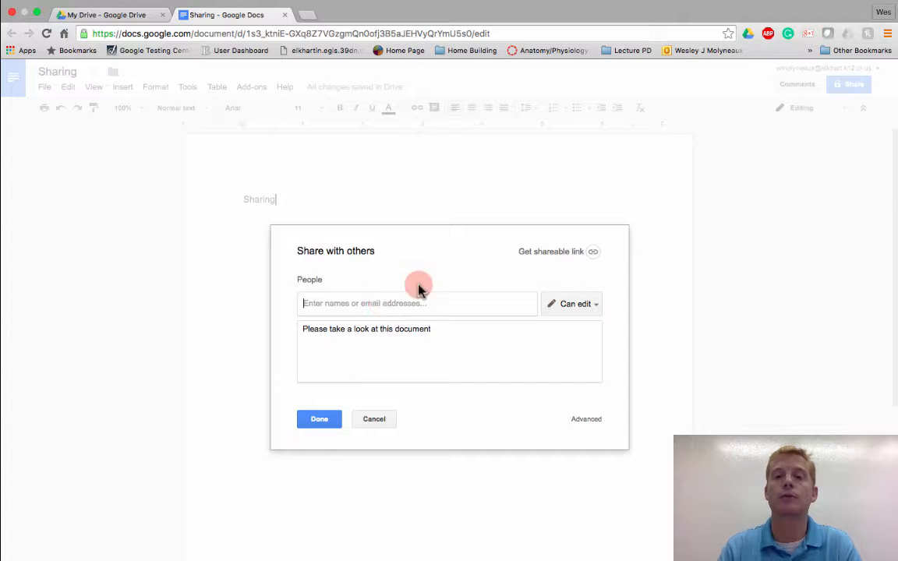
Turn on link sharing so anyone at Elkhart Community Schools with the link can view the document, and copy the link
{"action": "left_click", "coordinate": [539, 251]}
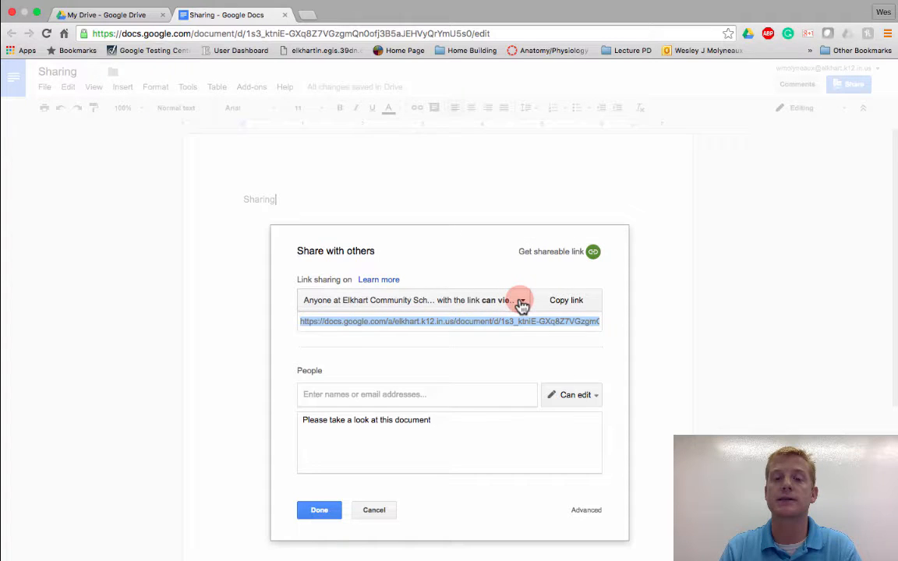
{"action": "left_click", "coordinate": [522, 303]}
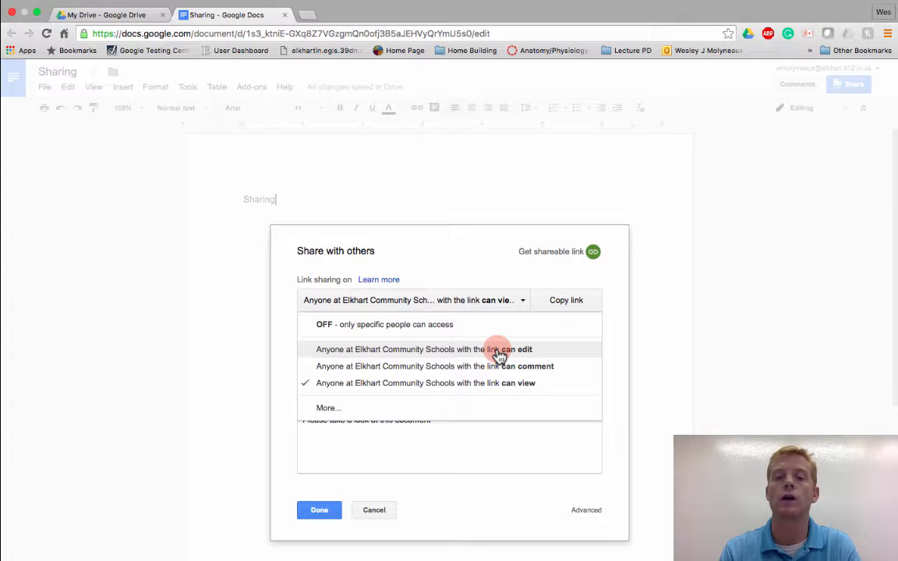
{"action": "left_click", "coordinate": [355, 508]}
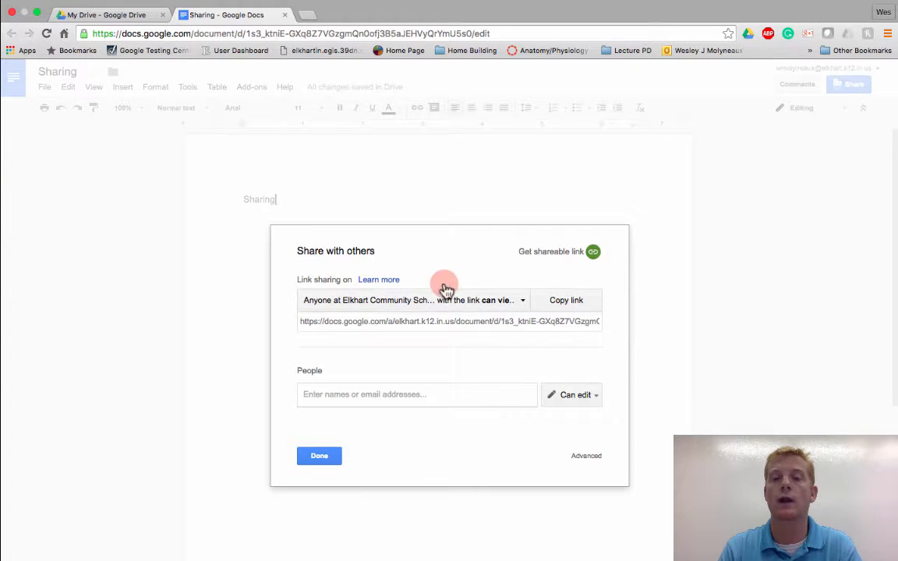
{"action": "left_click", "coordinate": [558, 306]}
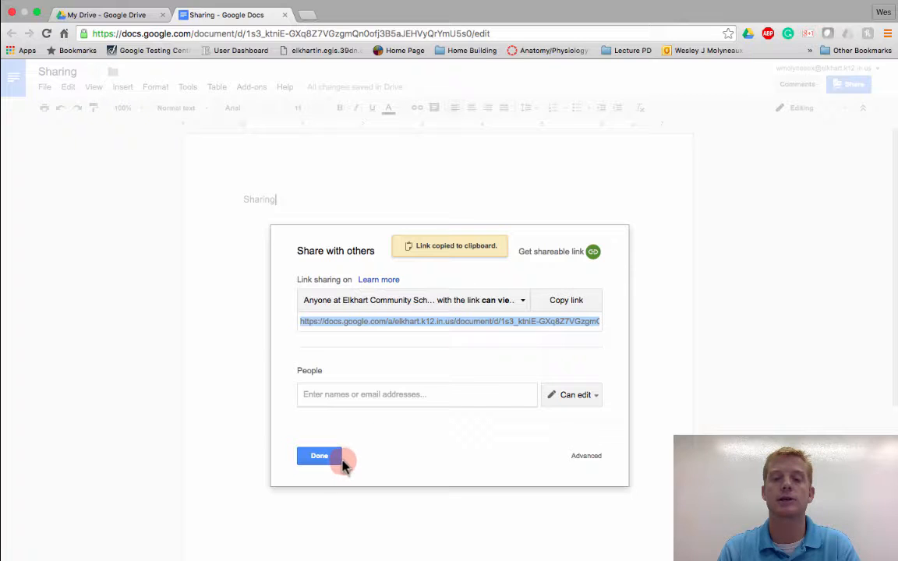
{"action": "left_click", "coordinate": [322, 458]}
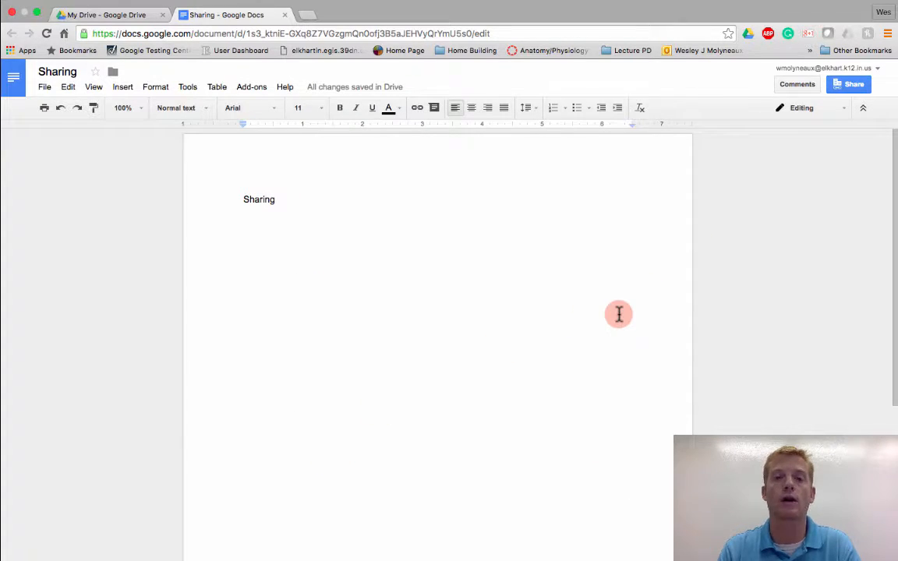
{"action": "mouse_move", "coordinate": [850, 85]}
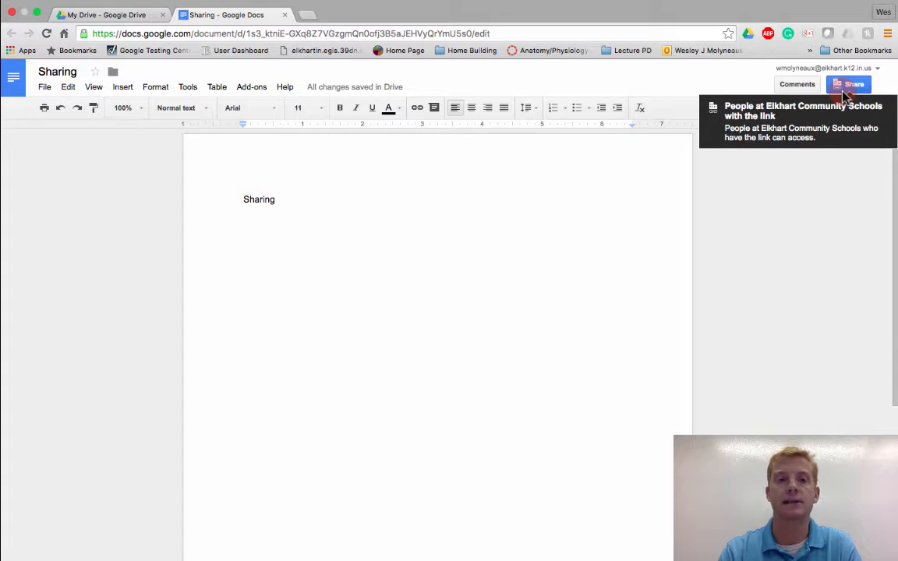
Create a new folder named "Sharing Tutorial" in My Drive
{"action": "left_click", "coordinate": [131, 21]}
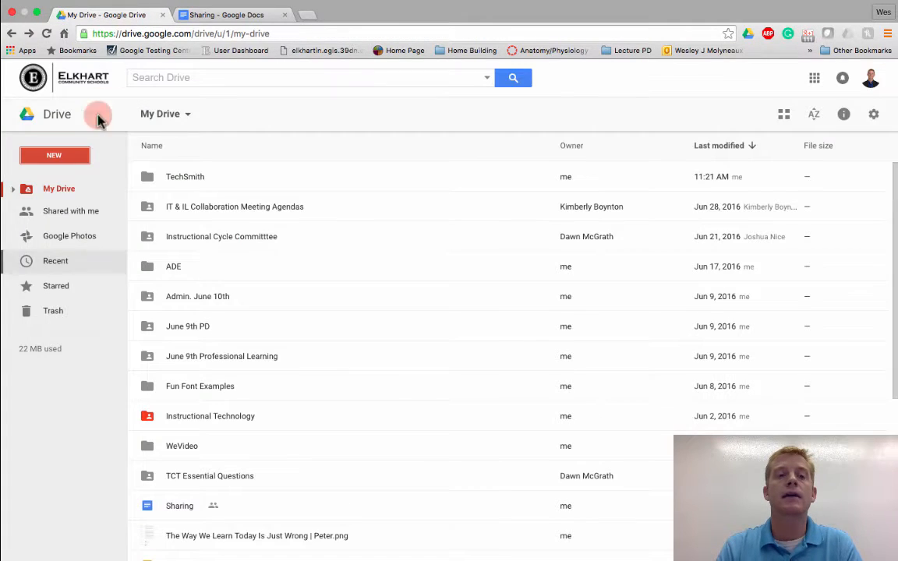
{"action": "left_click", "coordinate": [69, 157]}
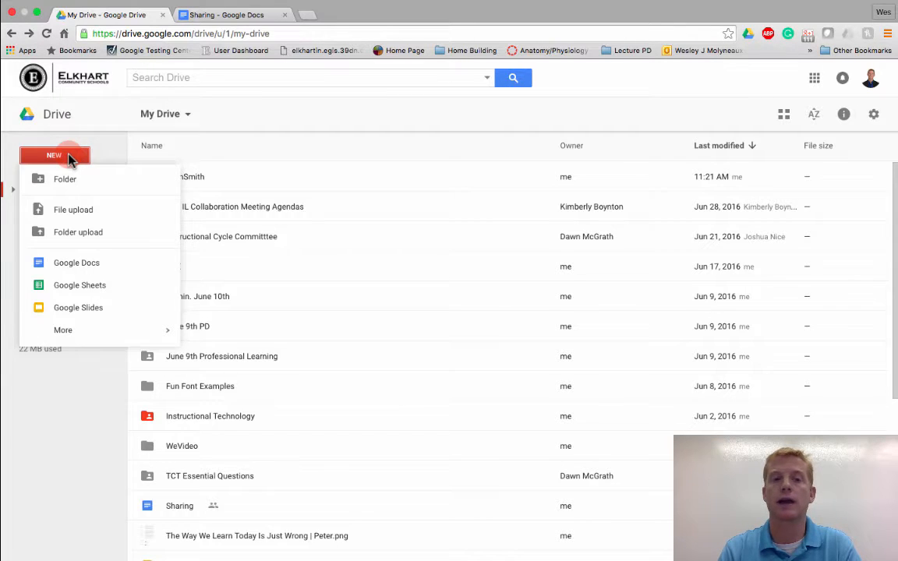
{"action": "left_click", "coordinate": [61, 179]}
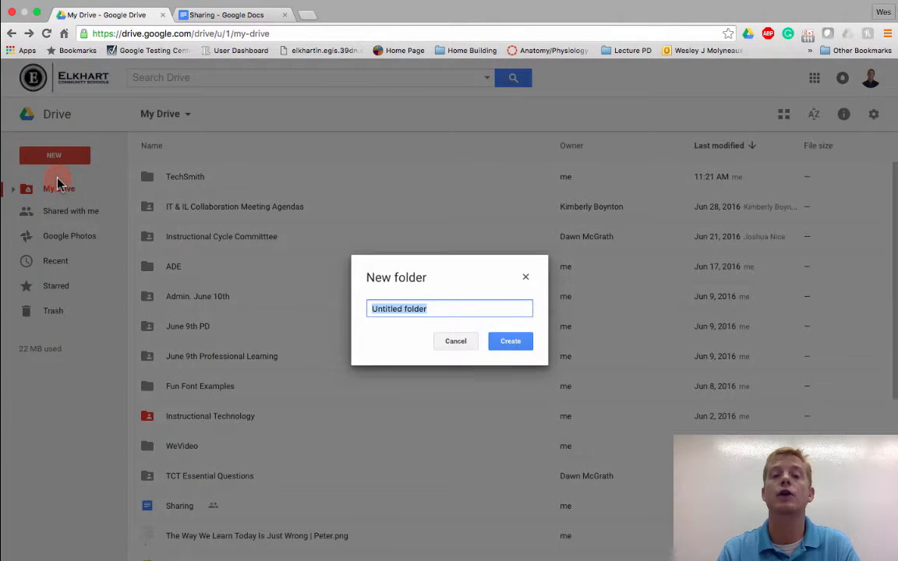
{"action": "type", "text": "Sha"}
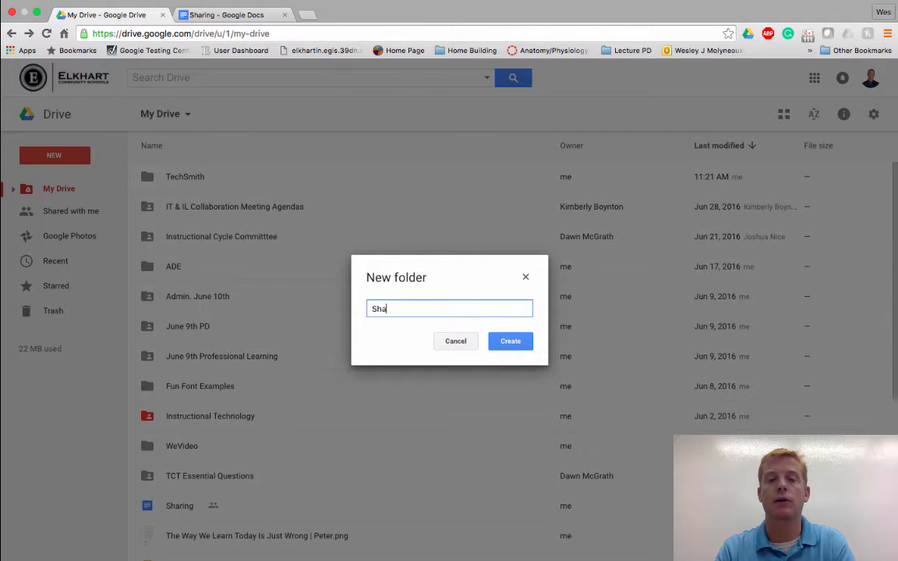
{"action": "type", "text": "ring Tutorial"}
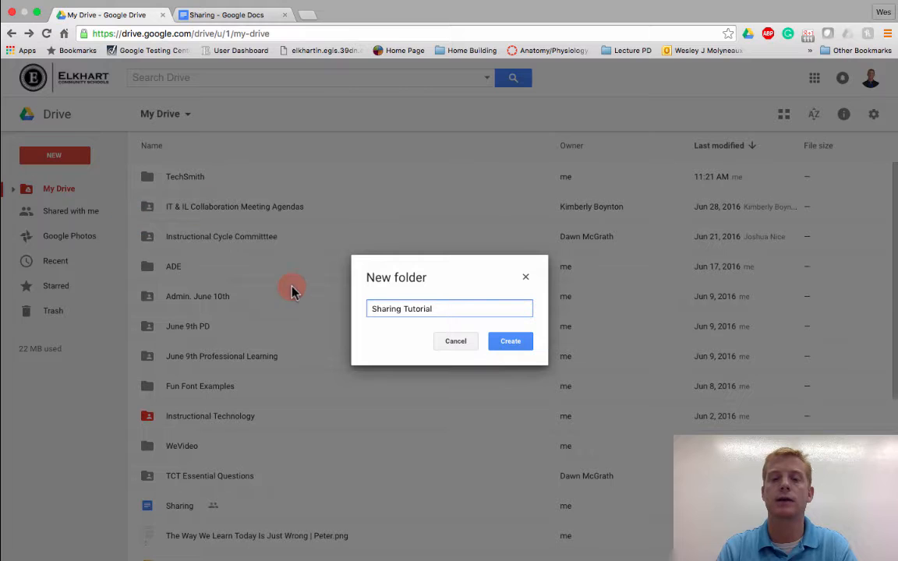
{"action": "left_click", "coordinate": [501, 343]}
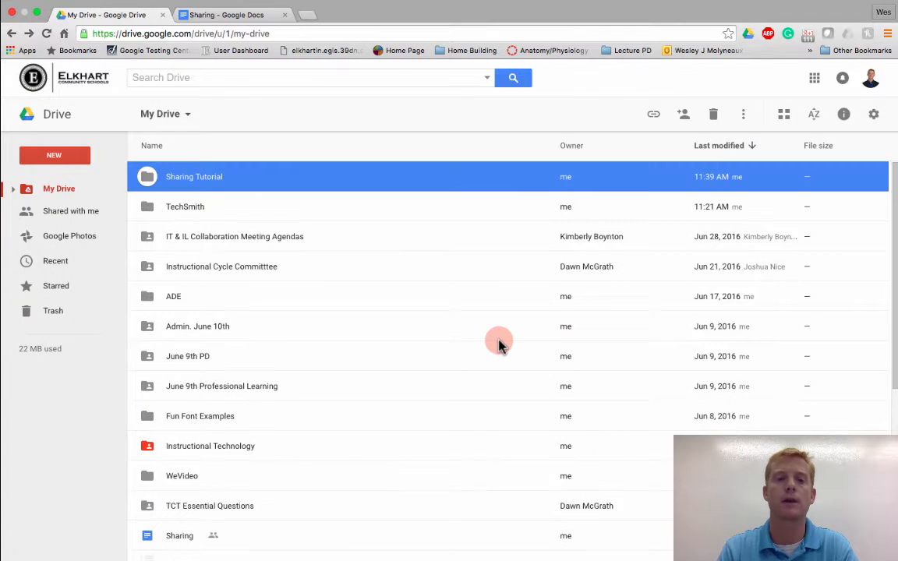
Open the Sharing Tutorial folder and add a colleague as a recipient in its sharing settings
{"action": "double_click", "coordinate": [201, 179]}
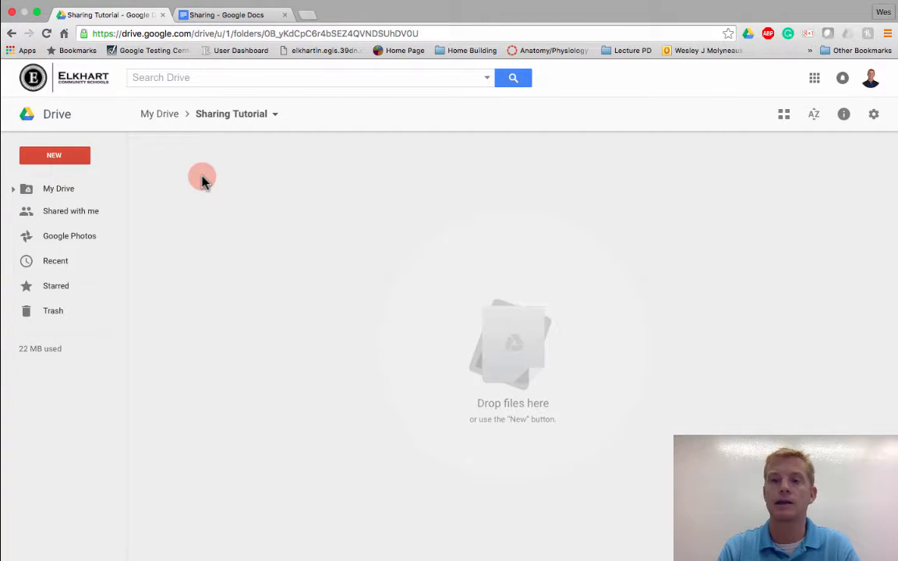
{"action": "left_click", "coordinate": [274, 117]}
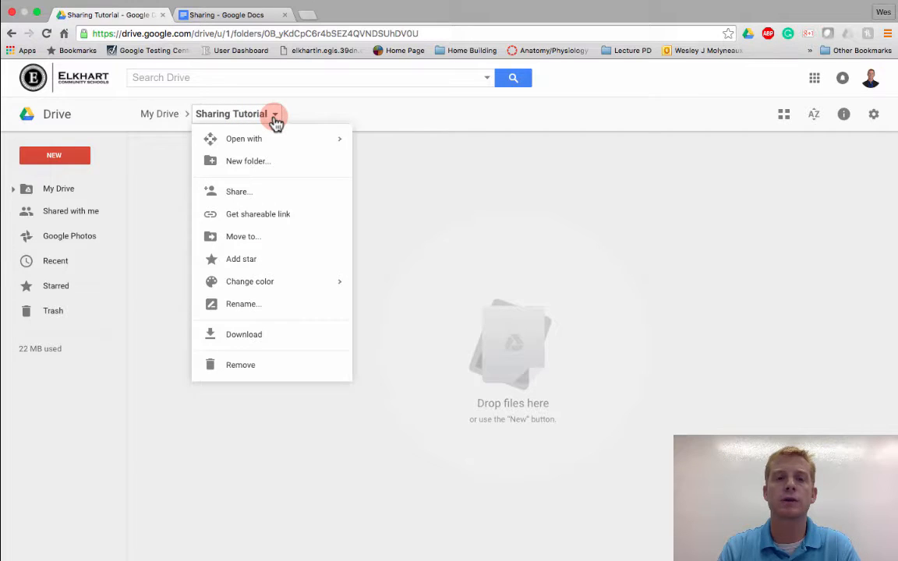
{"action": "left_click", "coordinate": [236, 195]}
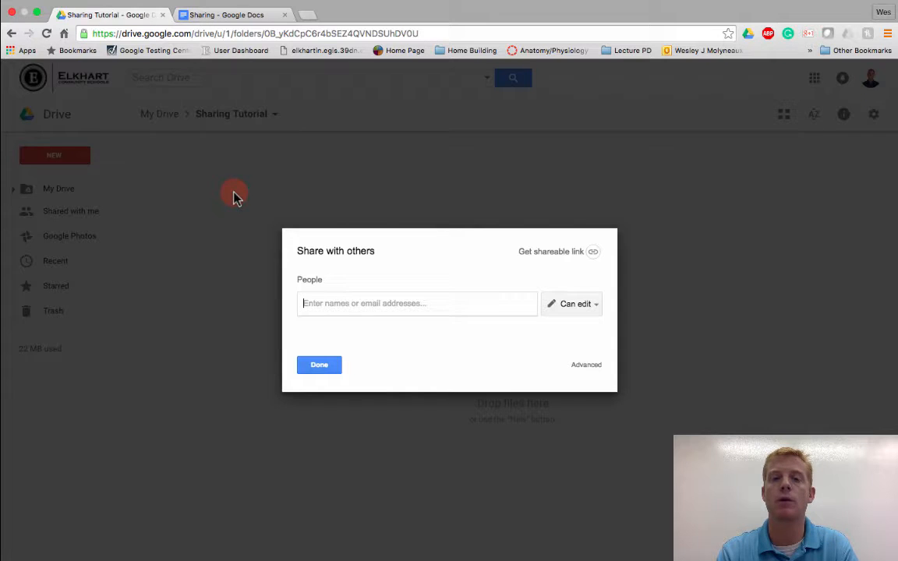
{"action": "type", "text": "kat"}
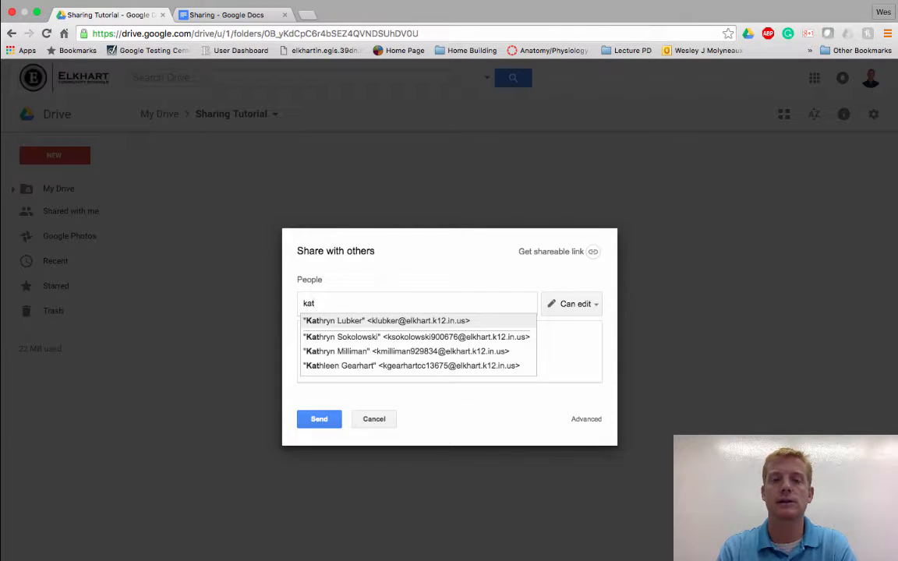
{"action": "key", "text": "Return"}
Add a second colleague as a recipient in the Sharing Tutorial folder's sharing invitation
{"action": "type", "text": "brain"}
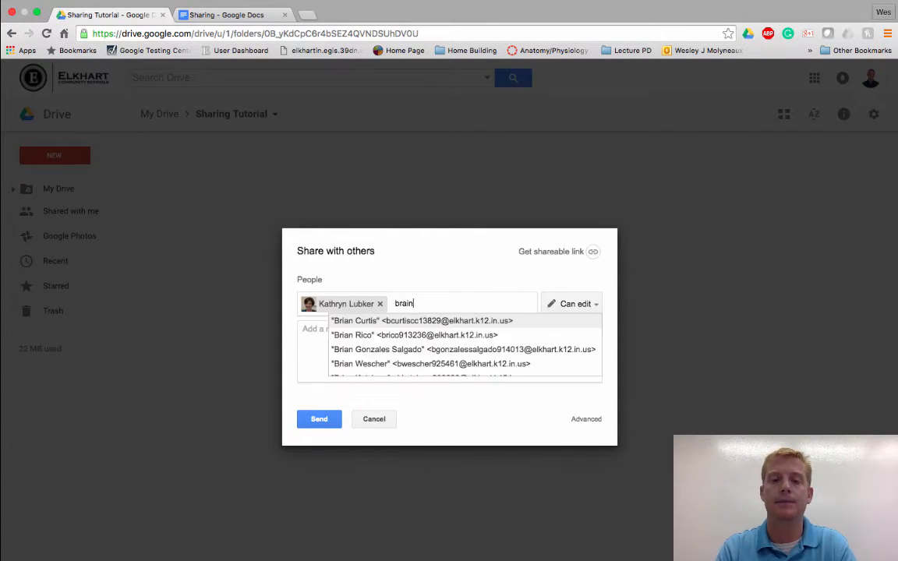
{"action": "key", "text": "BackSpace"}
{"action": "key", "text": "BackSpace"}
{"action": "key", "text": "BackSpace"}
{"action": "key", "text": "BackSpace"}
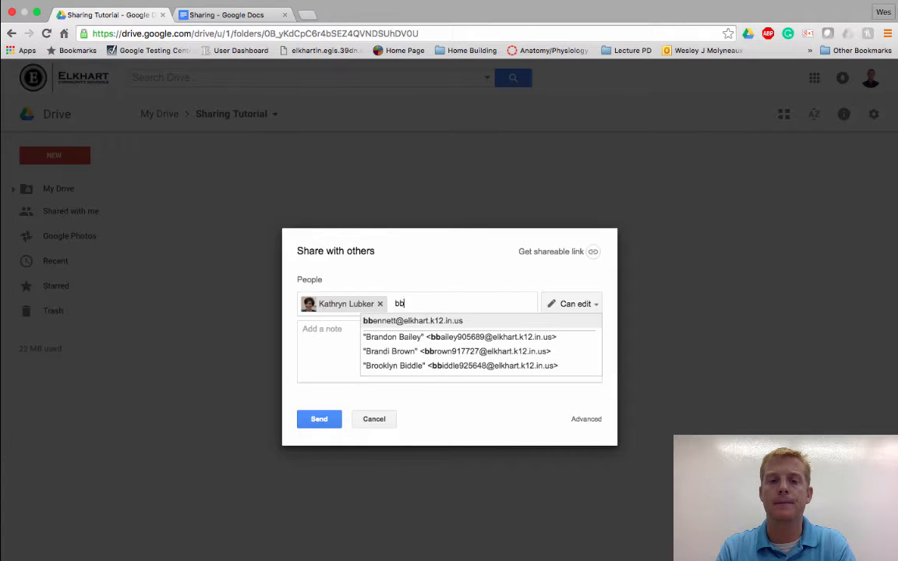
{"action": "type", "text": "e"}
{"action": "key", "text": "BackSpace"}
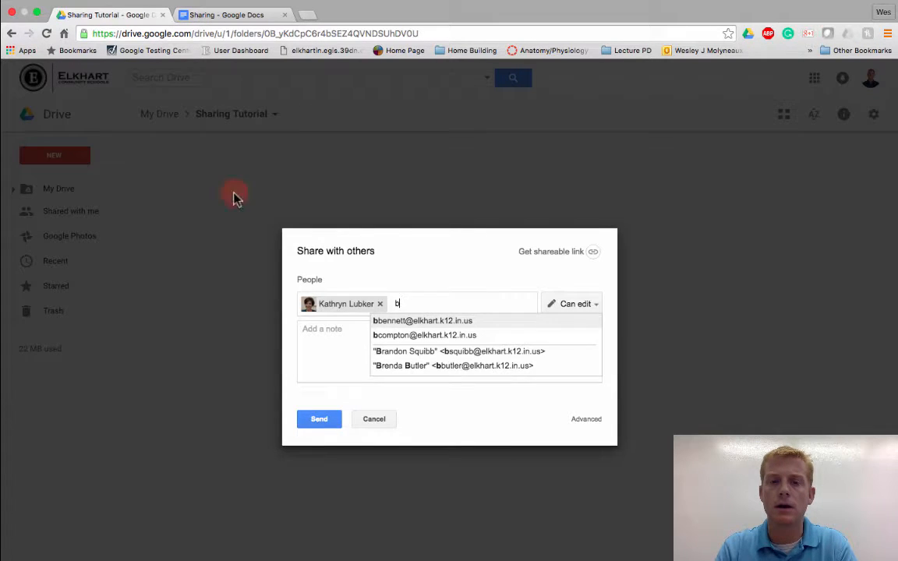
{"action": "left_click", "coordinate": [397, 319]}
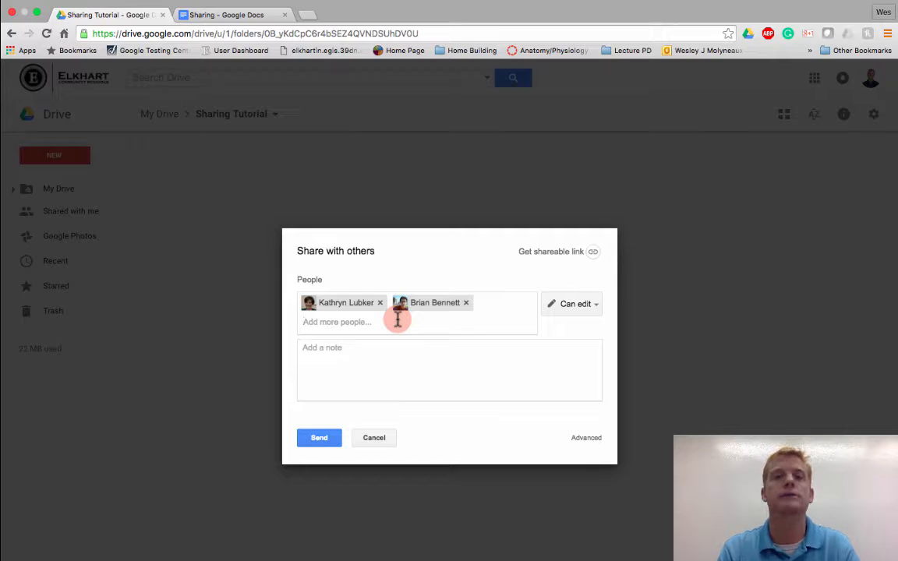
Add the note "here is our new folder." to the invitation and send it to both colleagues
{"action": "left_click", "coordinate": [365, 367]}
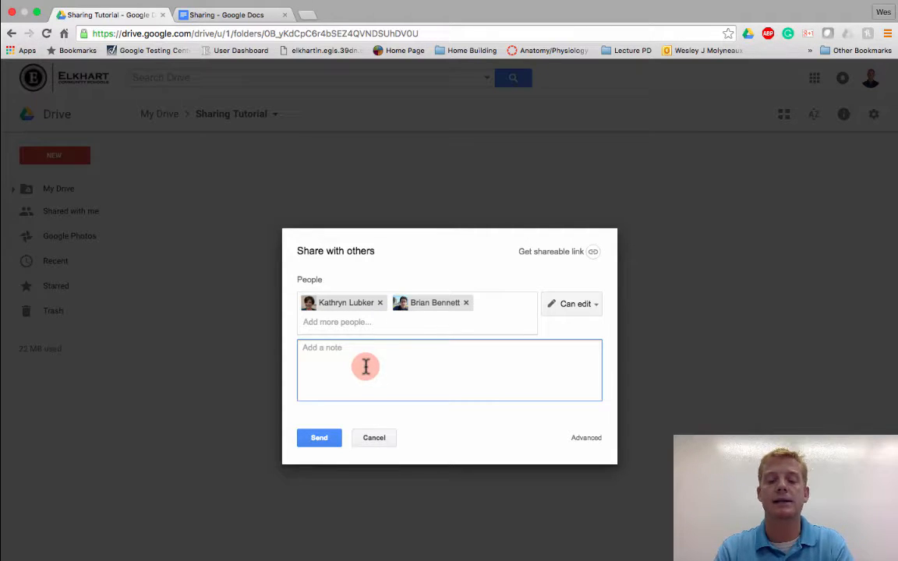
{"action": "type", "text": "here is our n"}
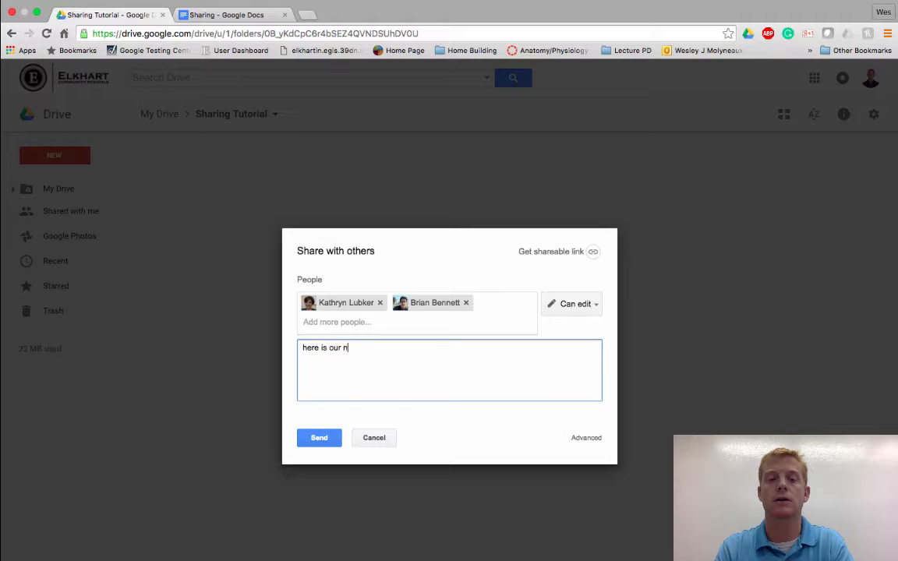
{"action": "type", "text": "ew folder."}
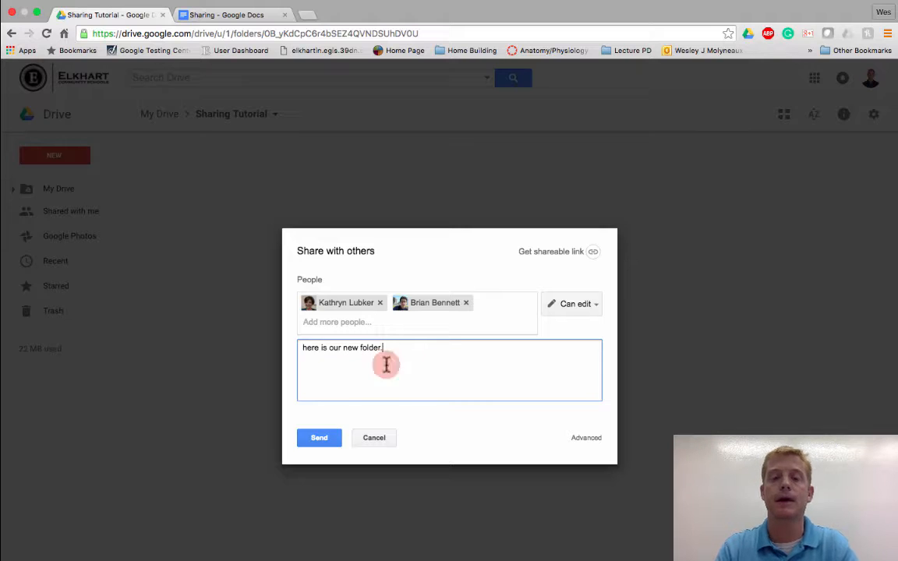
{"action": "left_click", "coordinate": [311, 438]}
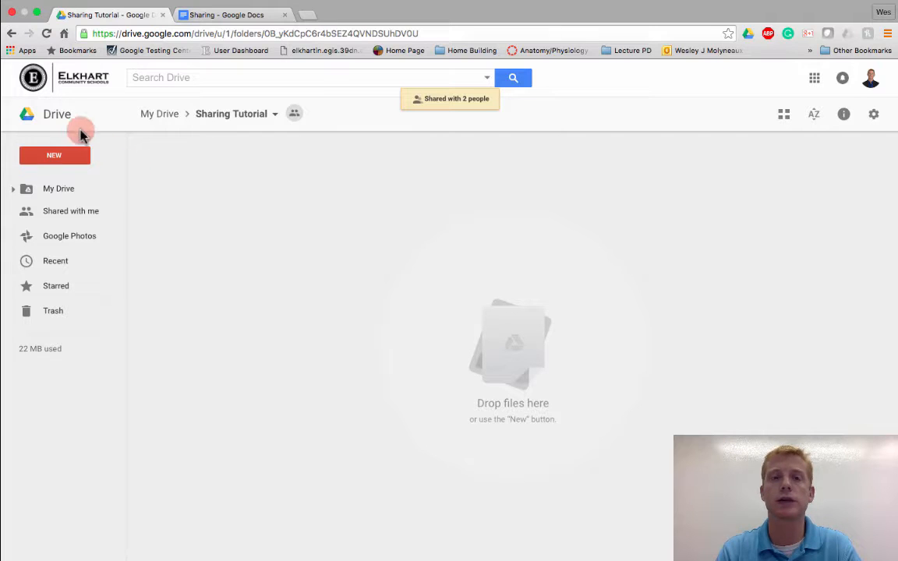
Create a subfolder named "videos" inside the Sharing Tutorial folder and select it
{"action": "left_click", "coordinate": [59, 158]}
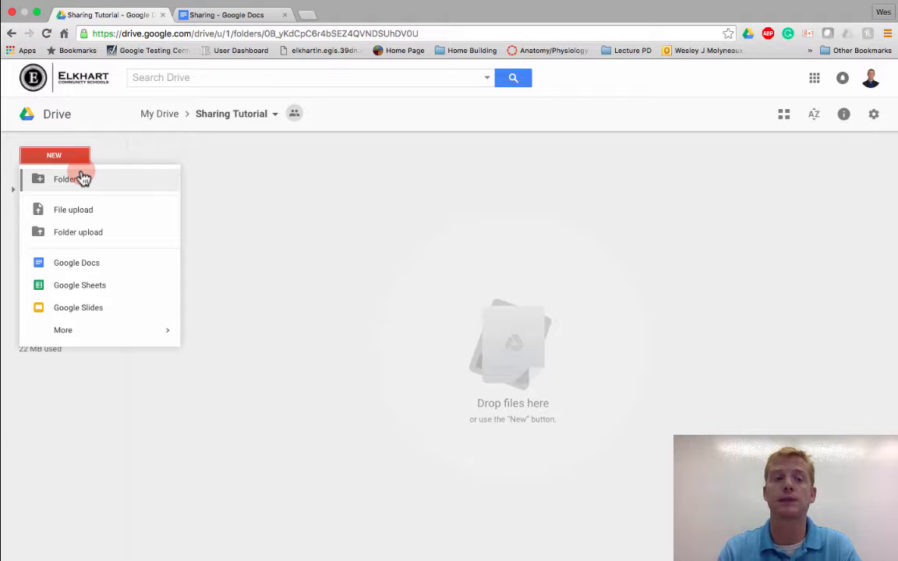
{"action": "left_click", "coordinate": [71, 179]}
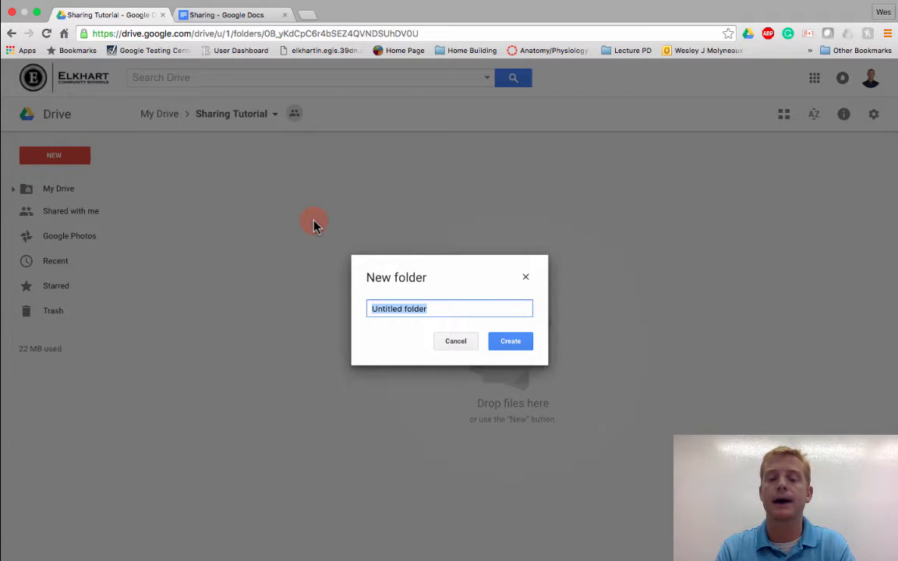
{"action": "type", "text": "videos"}
{"action": "key", "text": "Return"}
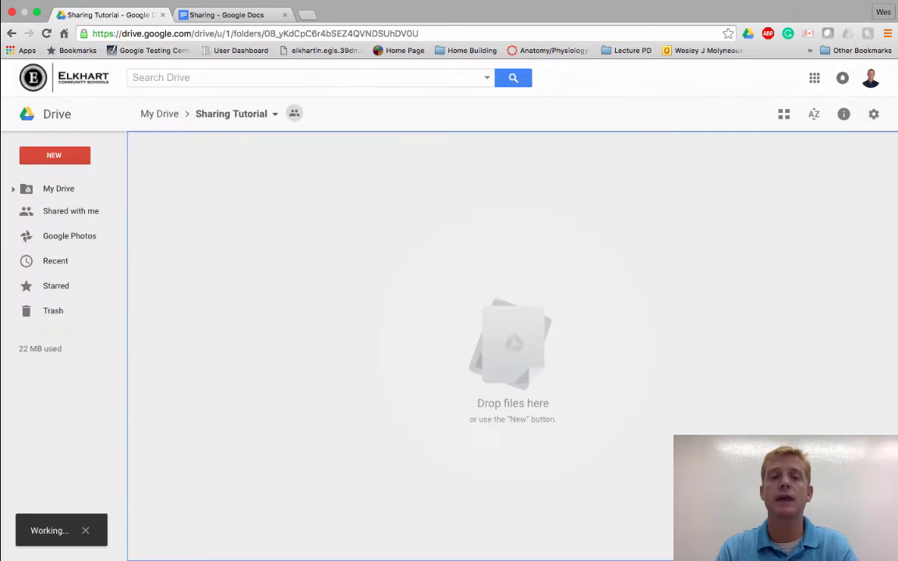
{"action": "left_click", "coordinate": [176, 170]}
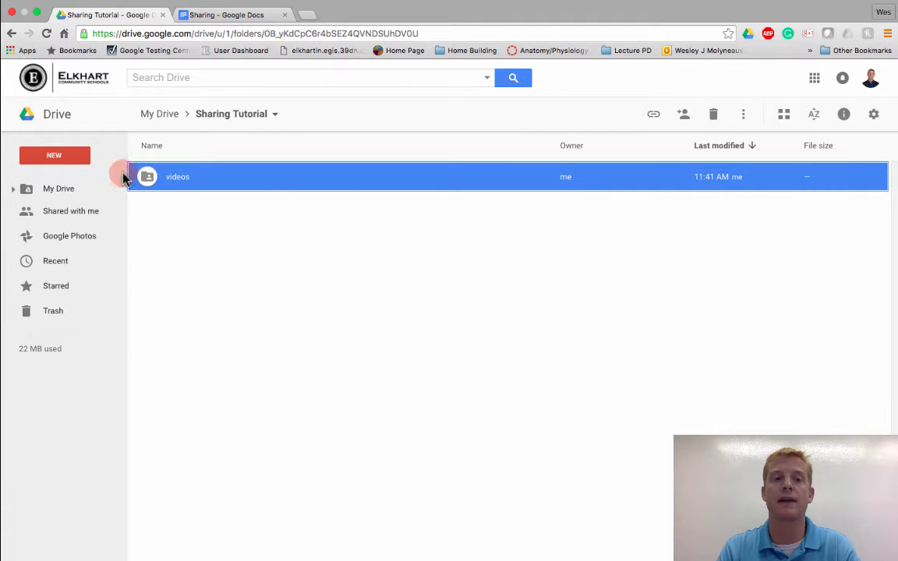
Create a new Google Docs document in the Sharing Tutorial folder, accepting the same sharing permissions as the folder
{"action": "left_click", "coordinate": [75, 159]}
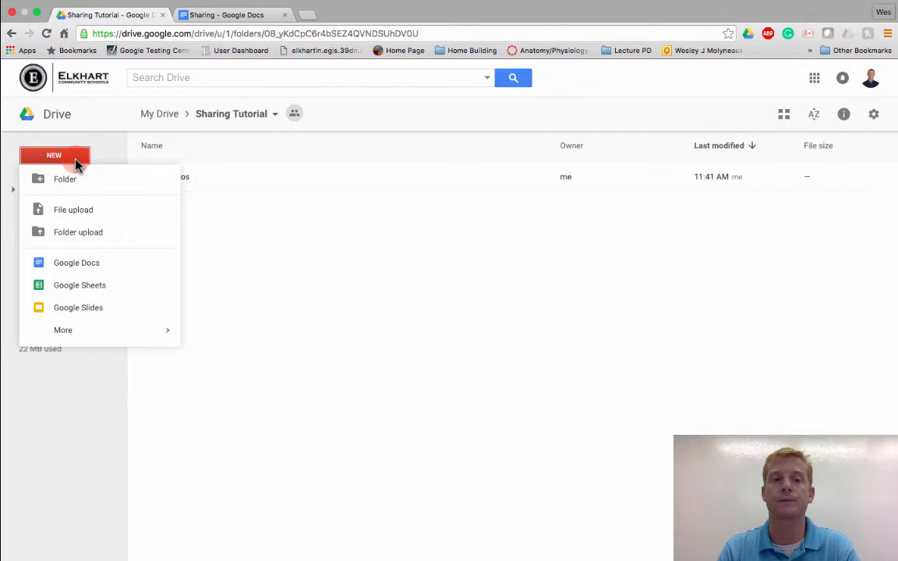
{"action": "left_click", "coordinate": [82, 264]}
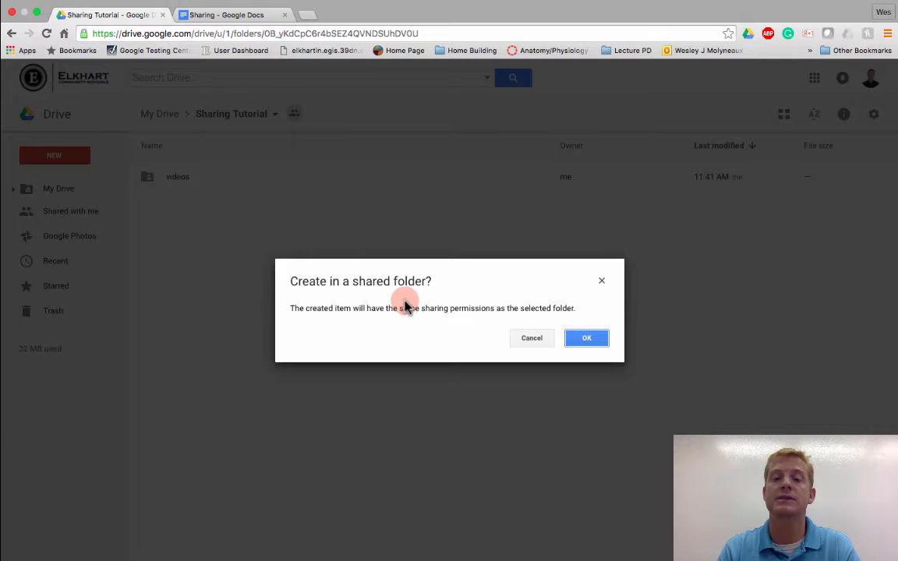
{"action": "left_click_drag", "start_coordinate": [419, 308], "coordinate": [546, 310]}
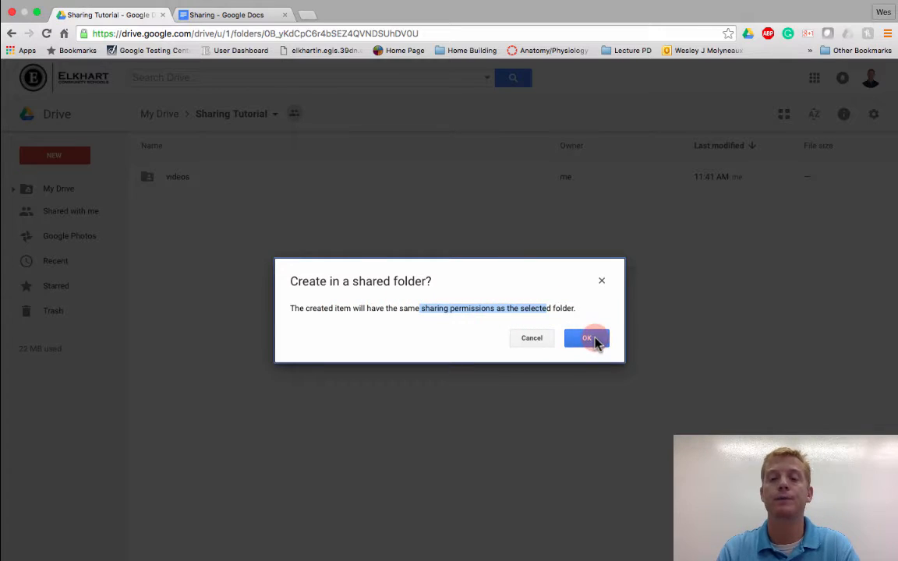
{"action": "left_click", "coordinate": [589, 338]}
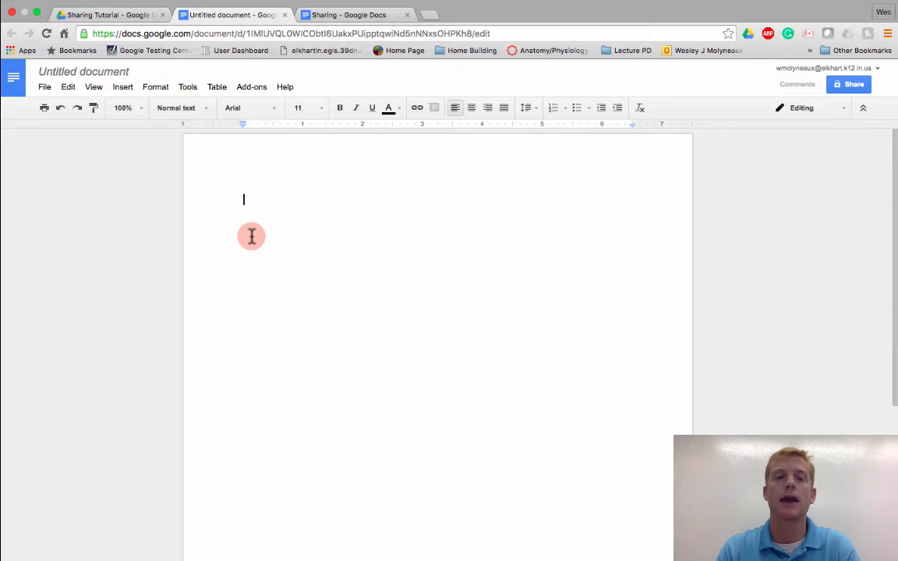
Enter the text "Videos" in the new document and title the document "Videos"
{"action": "type", "text": "Videos"}
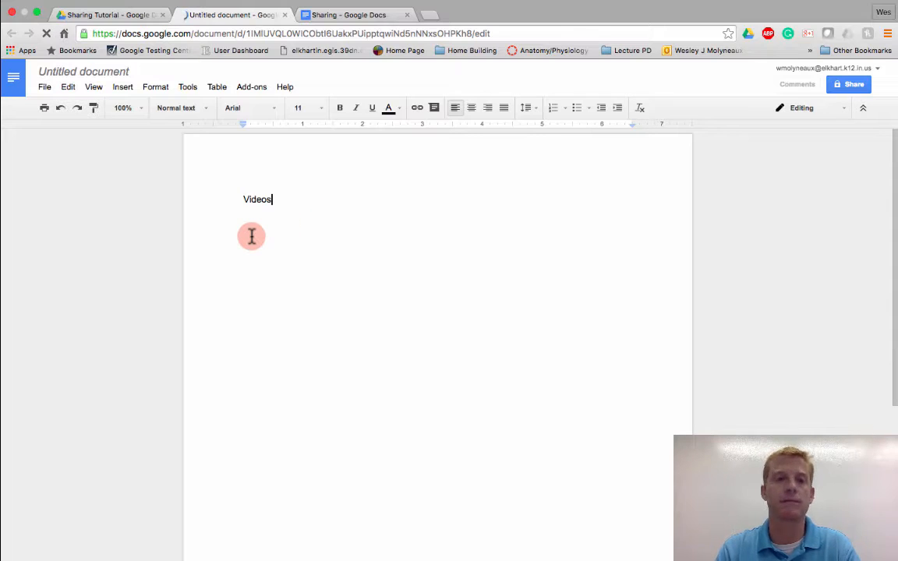
{"action": "left_click", "coordinate": [117, 70]}
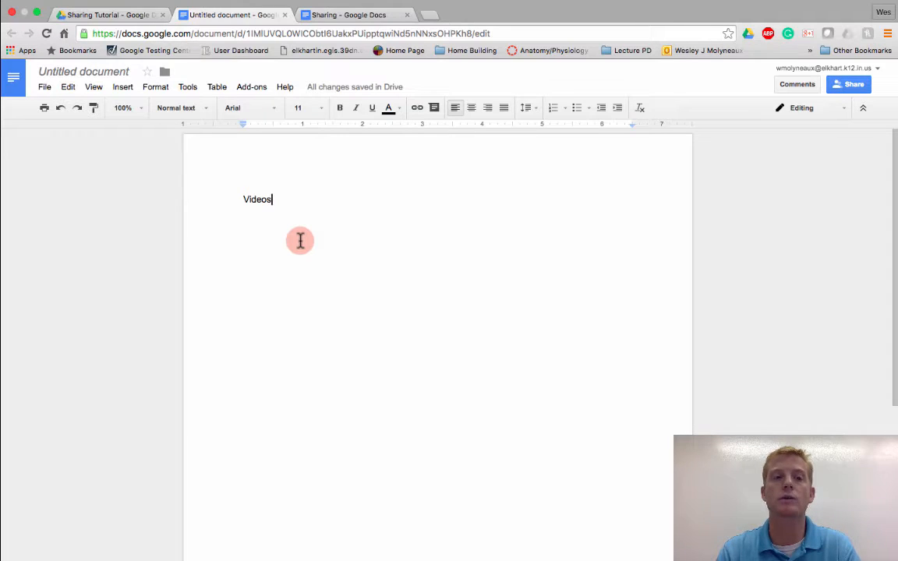
{"action": "left_click", "coordinate": [100, 70]}
{"action": "key", "text": "Return"}
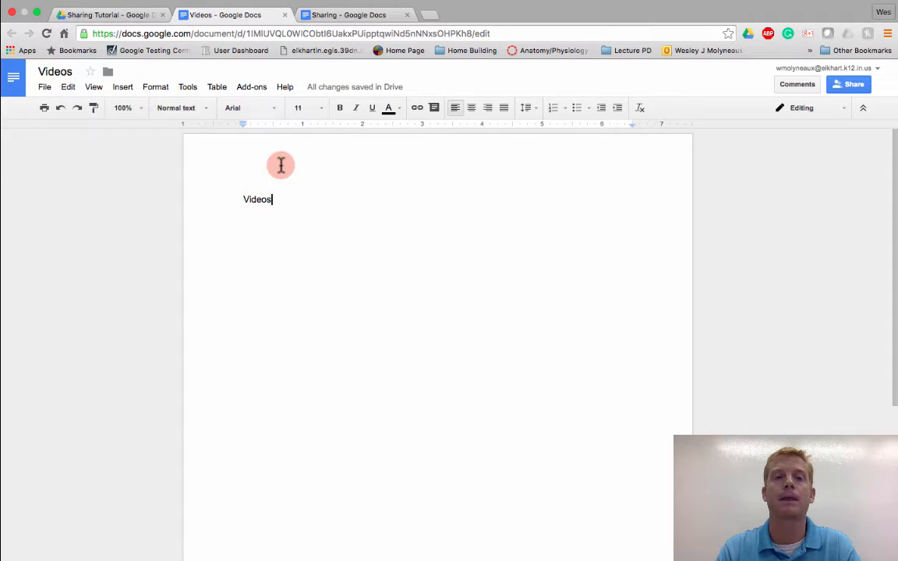
Return to the Sharing Tutorial folder in Drive and create a subfolder named with the owner's first name in possessive form plus "Stuff"
{"action": "left_click", "coordinate": [117, 15]}
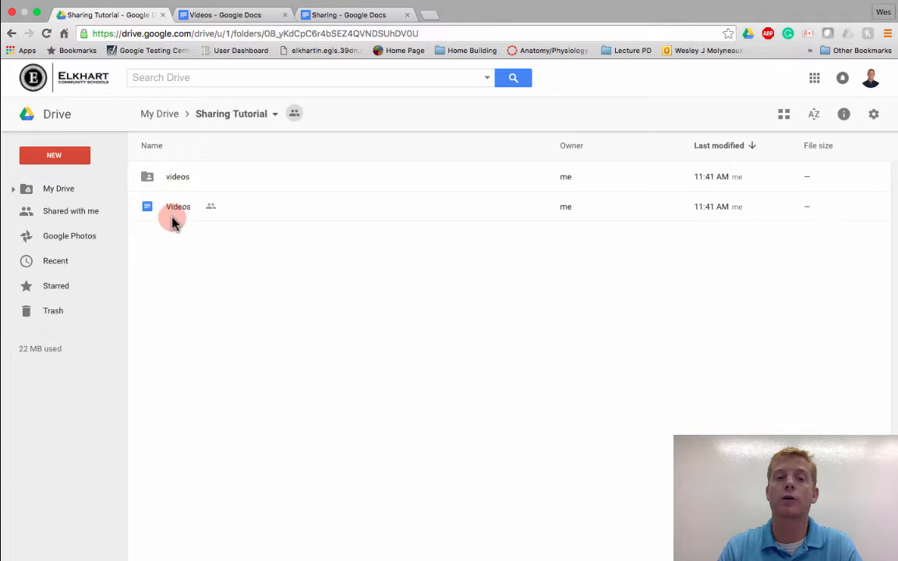
{"action": "left_click", "coordinate": [68, 158]}
{"action": "left_click", "coordinate": [68, 181]}
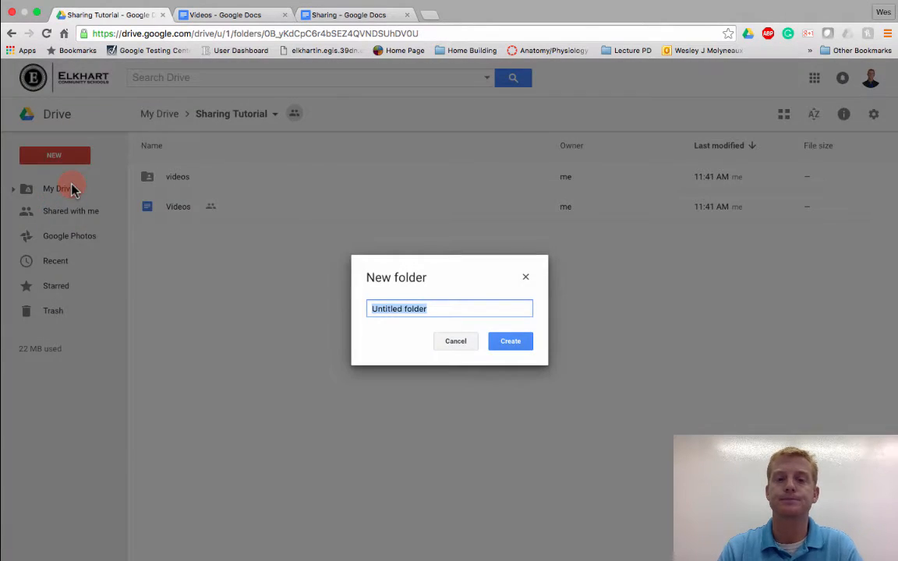
{"action": "type", "text": "Wes' "}
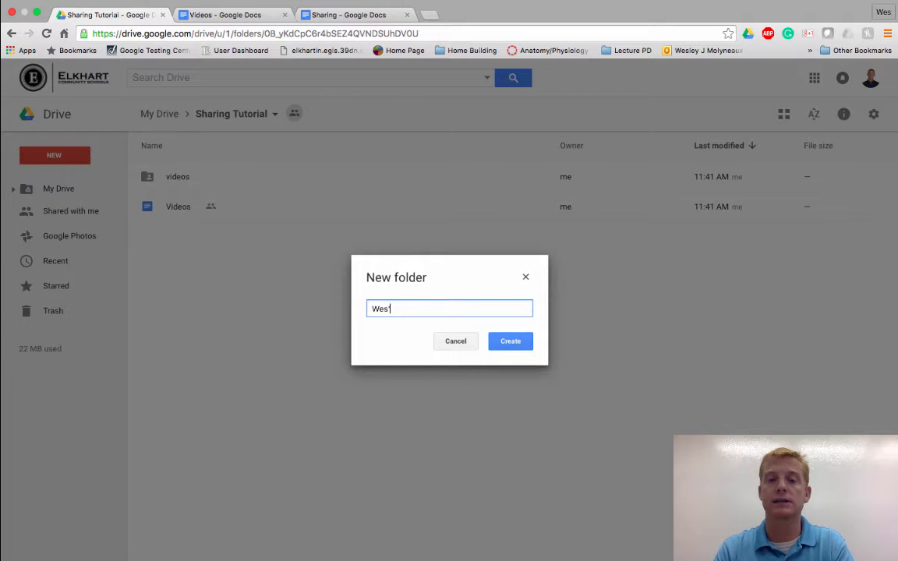
{"action": "type", "text": "Stuff"}
{"action": "key", "text": "Return"}
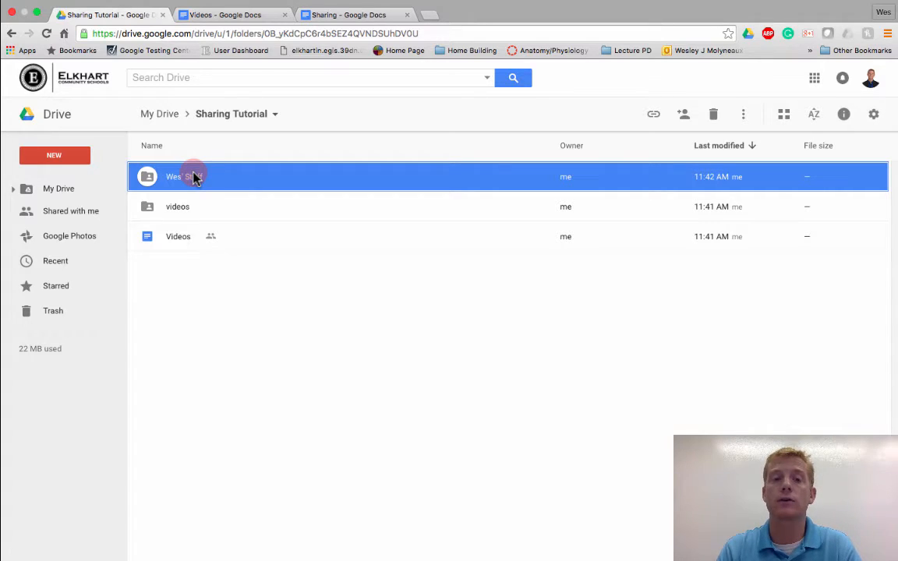
Change both colleagues' access to the personal "Stuff" subfolder to Can view and save the sharing changes
{"action": "right_click", "coordinate": [195, 178]}
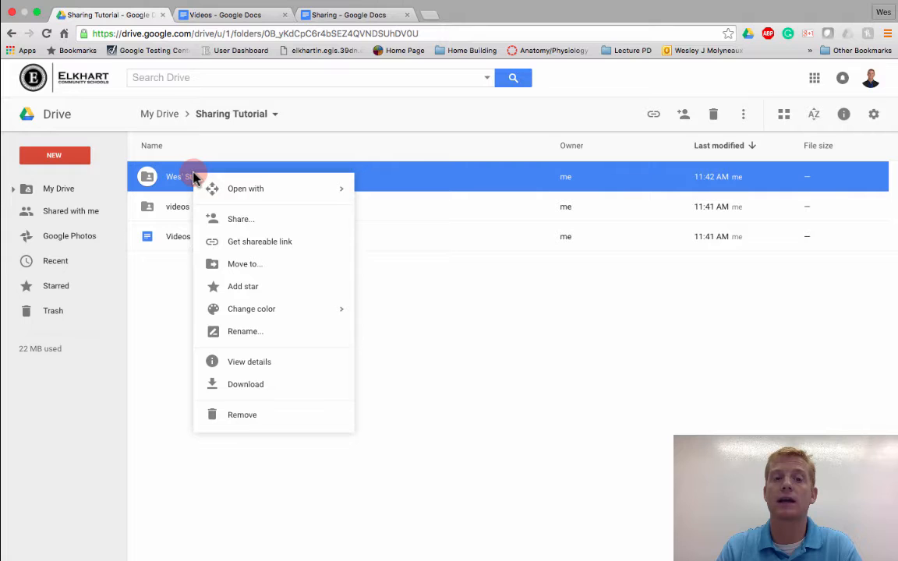
{"action": "left_click", "coordinate": [236, 220]}
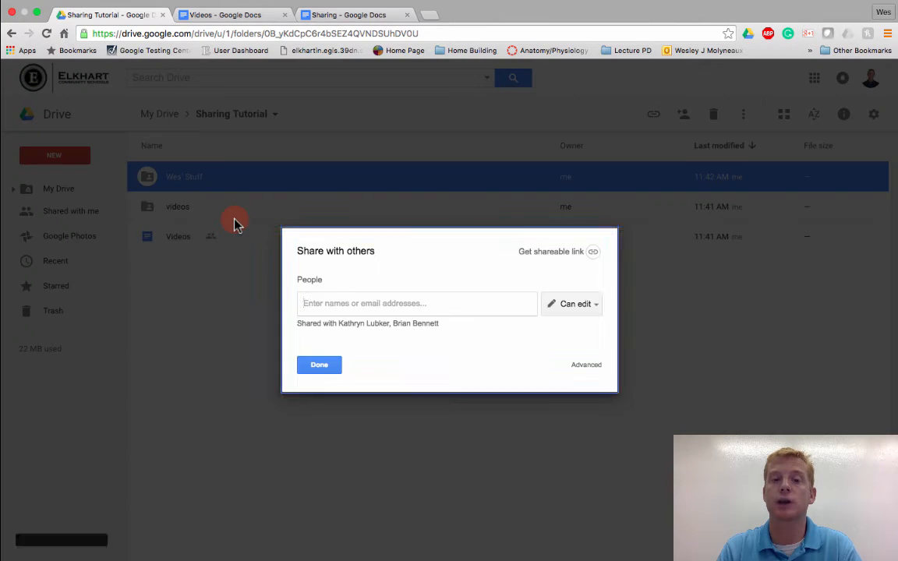
{"action": "left_click", "coordinate": [389, 324]}
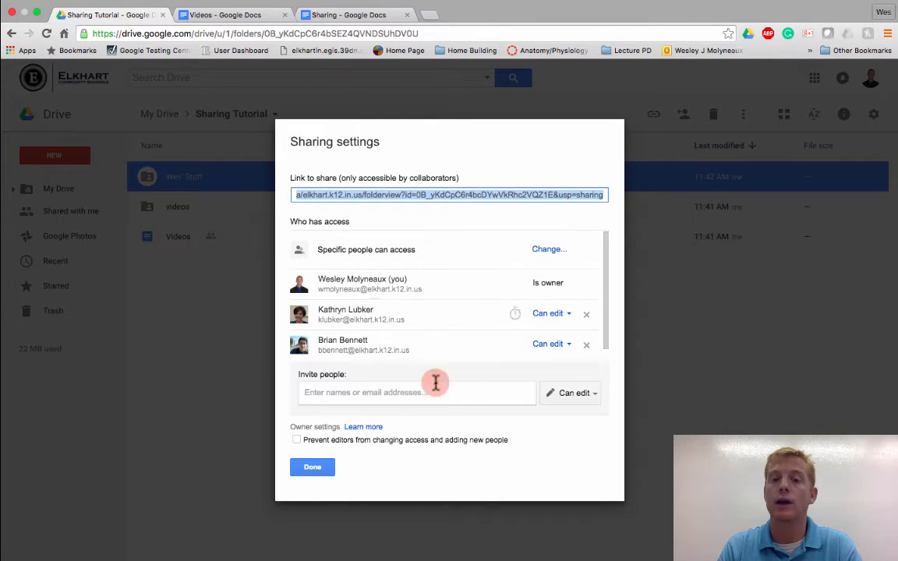
{"action": "left_click", "coordinate": [569, 315]}
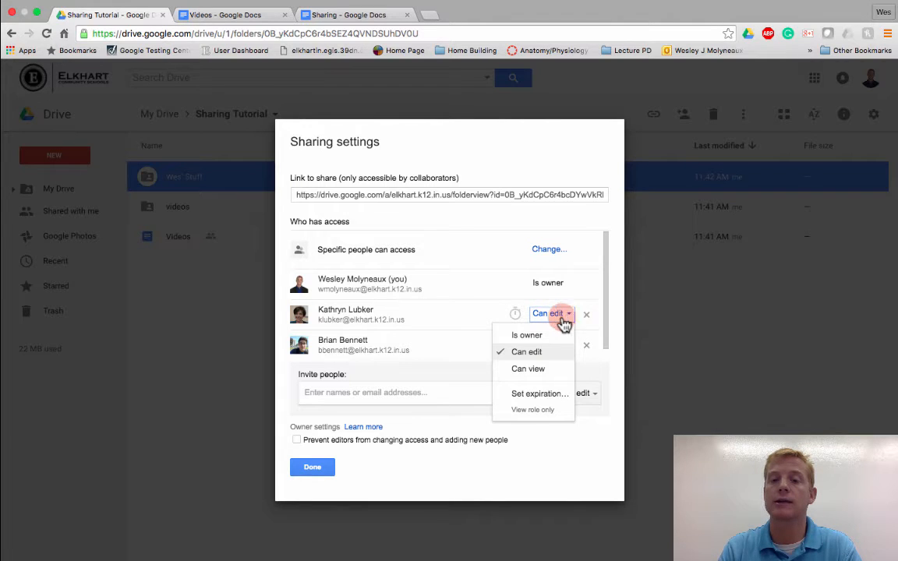
{"action": "left_click", "coordinate": [540, 371]}
{"action": "left_click", "coordinate": [574, 346]}
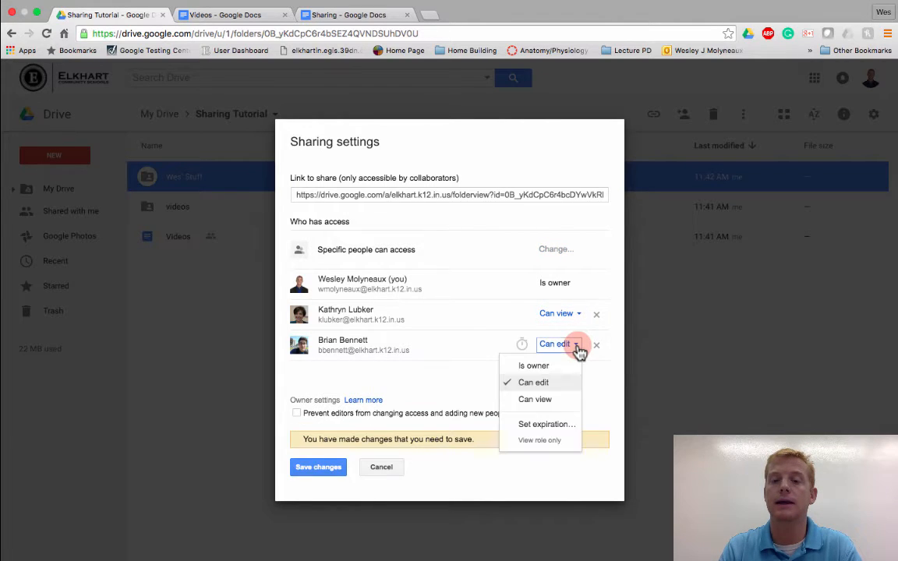
{"action": "left_click", "coordinate": [545, 400]}
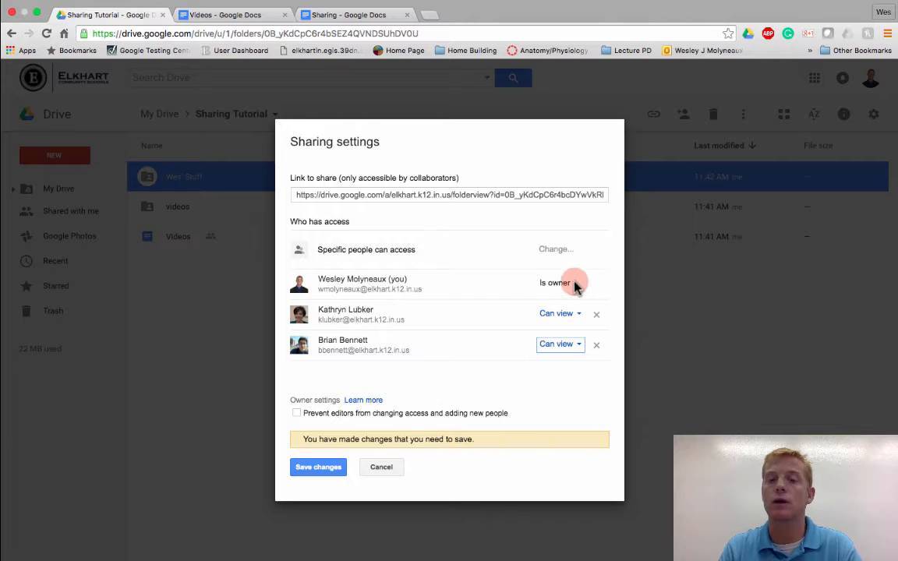
{"action": "left_click", "coordinate": [312, 470]}
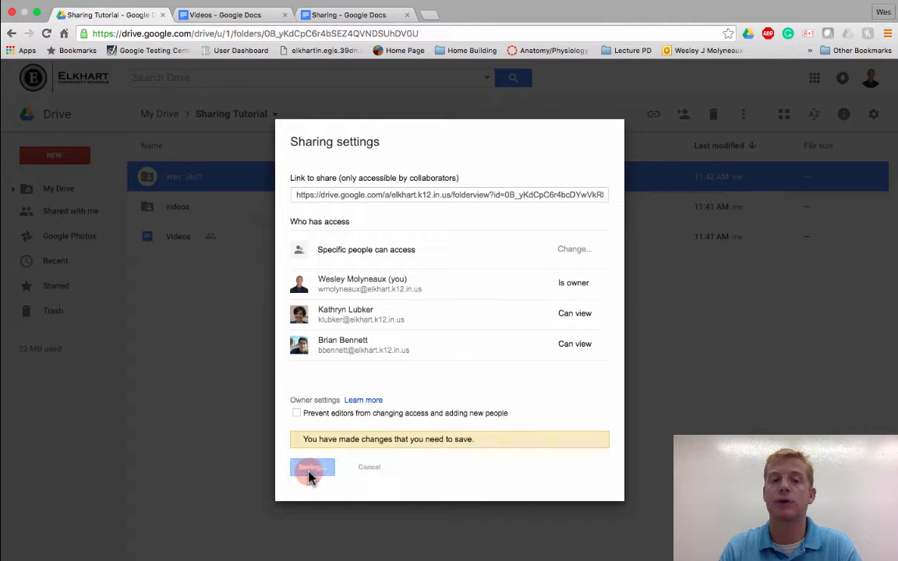
{"action": "left_click", "coordinate": [312, 471]}
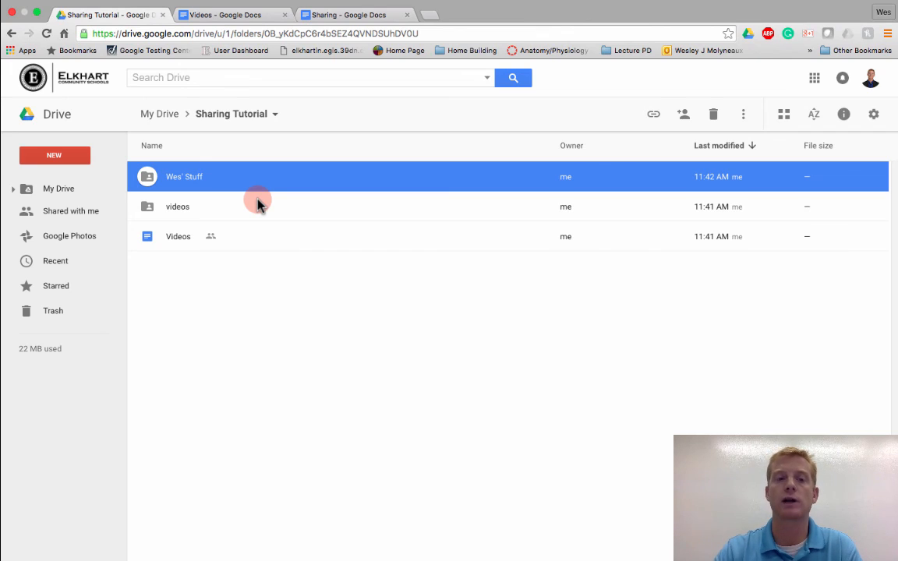
{"action": "key", "text": "ctrl+Left"}
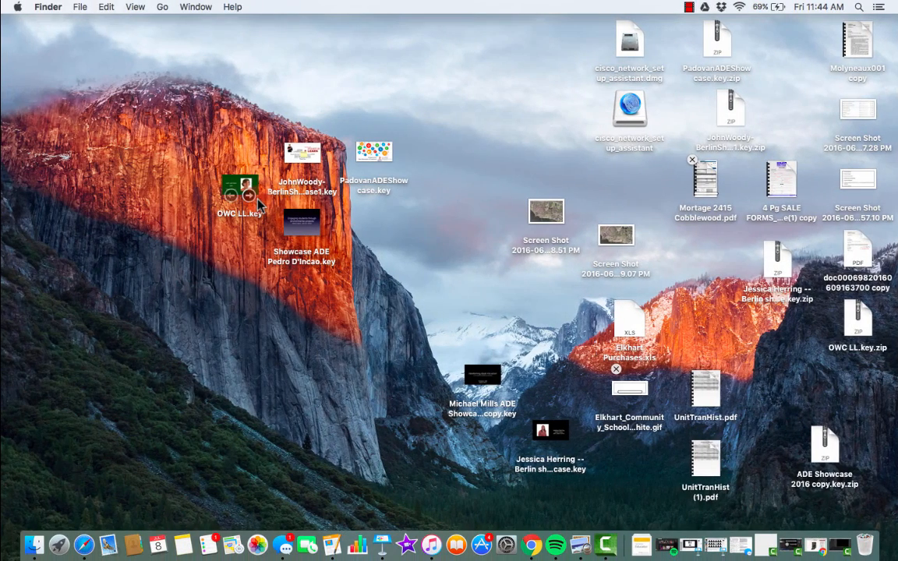
{"action": "left_click", "coordinate": [839, 545]}
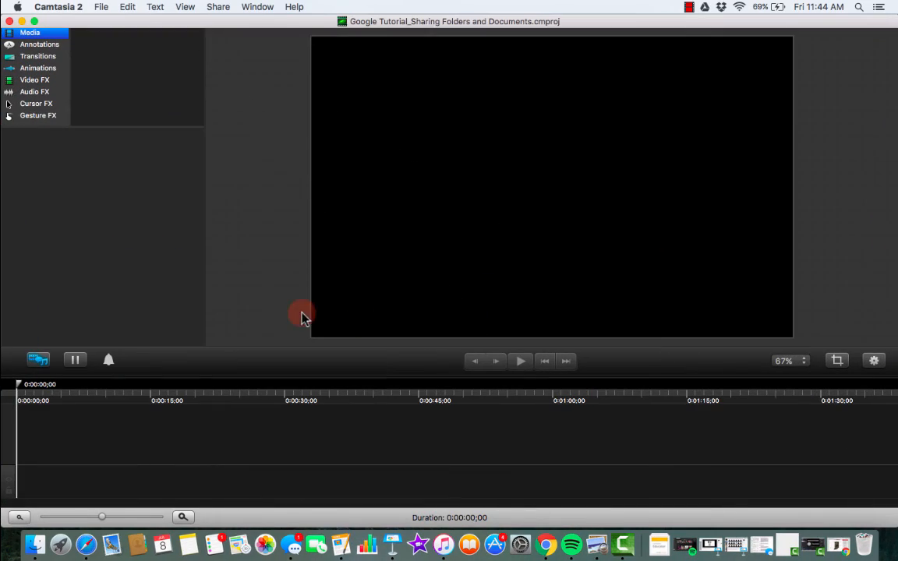